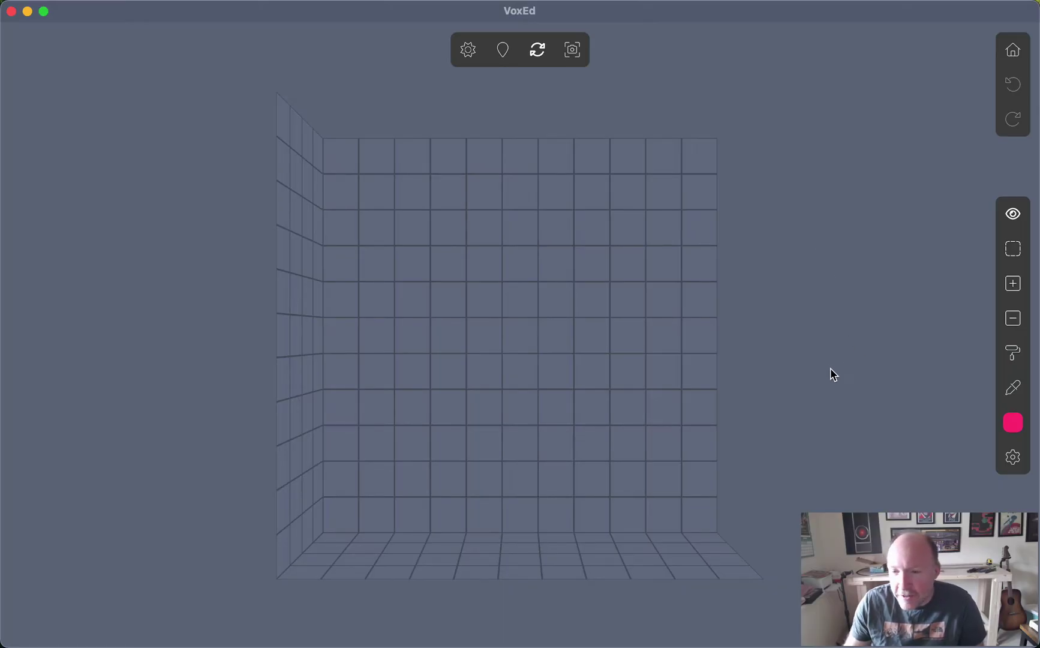
- Dock the colour palette as a side panel and look through its full range of colours
{"action": "left_click", "coordinate": [1013, 425]}
{"action": "scroll", "coordinate": [837, 409], "scroll_direction": "down", "scroll_amount": 10}
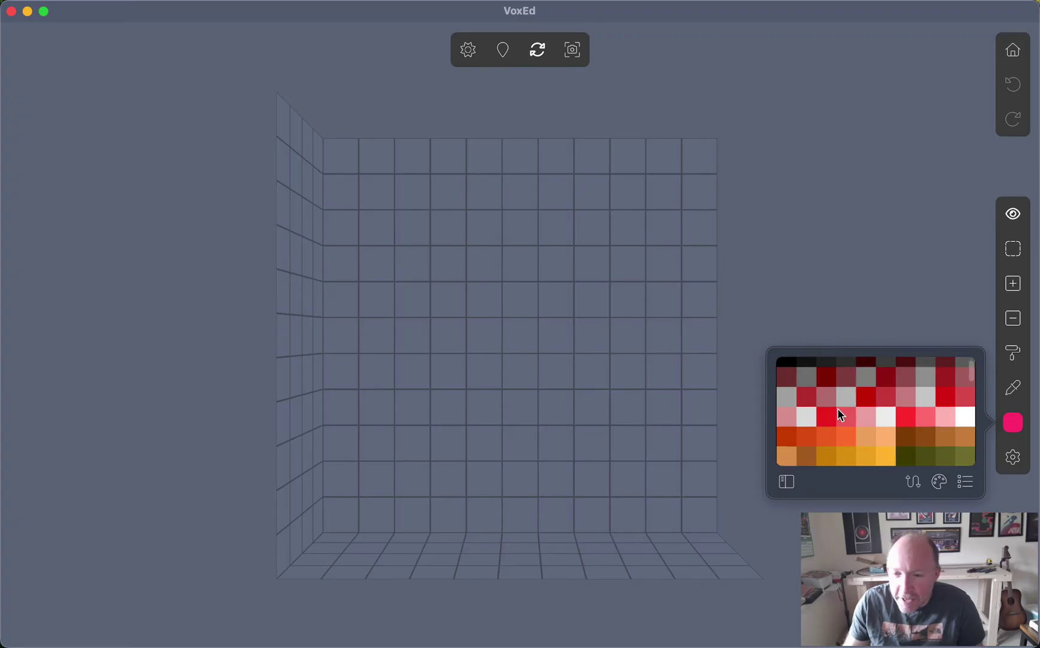
{"action": "left_click", "coordinate": [786, 482]}
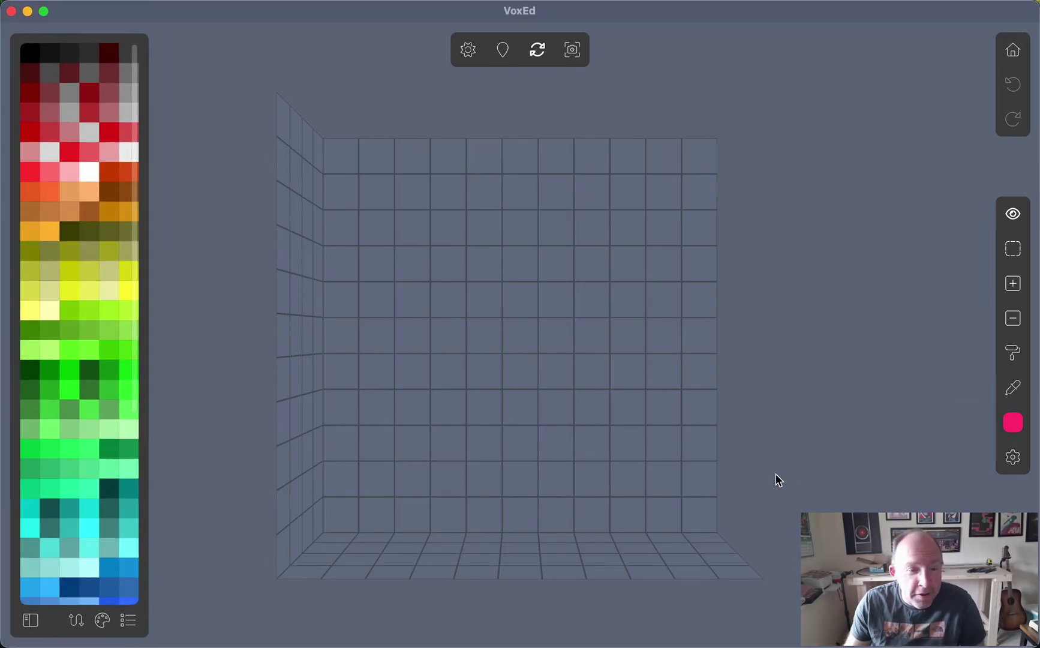
{"action": "scroll", "coordinate": [101, 325], "scroll_direction": "down", "scroll_amount": 5}
{"action": "scroll", "coordinate": [106, 319], "scroll_direction": "up", "scroll_amount": 5}
{"action": "scroll", "coordinate": [108, 323], "scroll_direction": "down", "scroll_amount": 4}
{"action": "scroll", "coordinate": [110, 324], "scroll_direction": "up", "scroll_amount": 5}
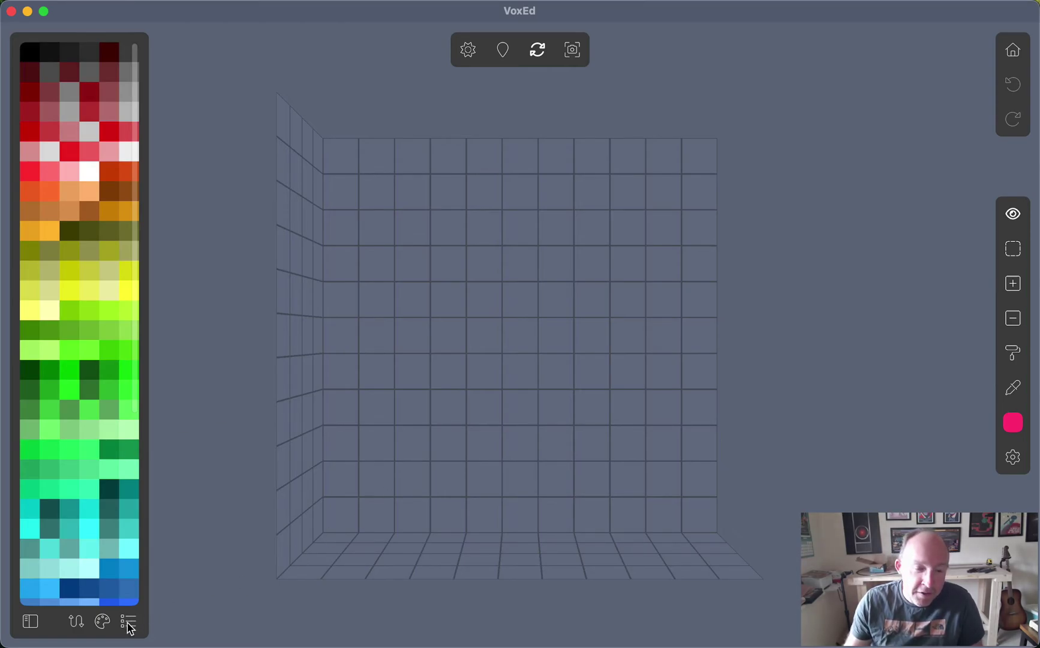
- Browse the preset palettes and load the BBC Micro palette
{"action": "left_click", "coordinate": [128, 623]}
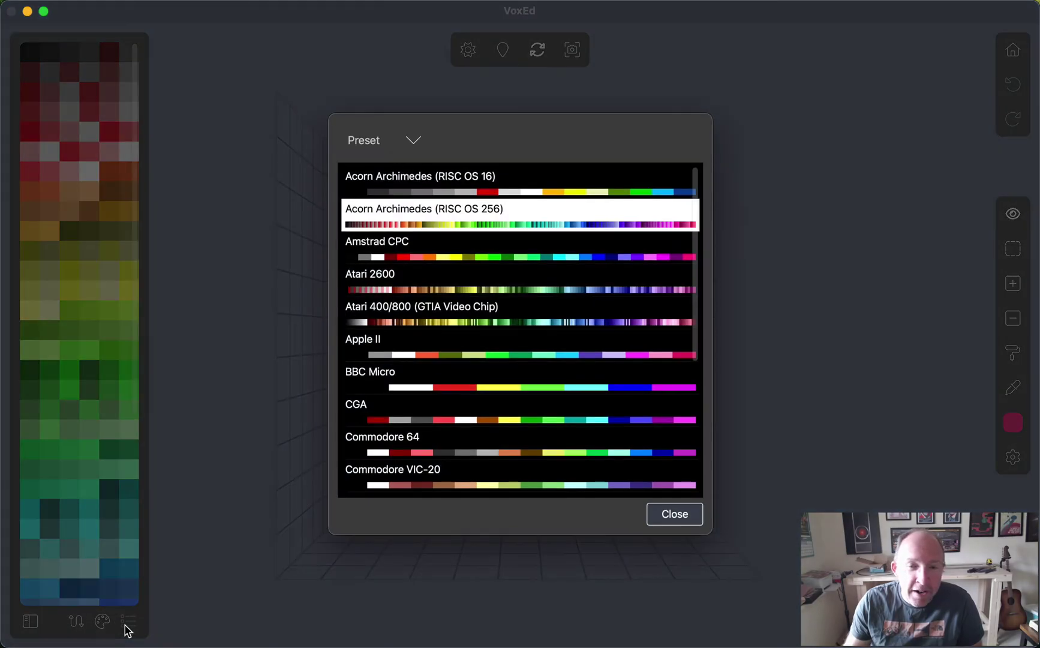
{"action": "scroll", "coordinate": [425, 372], "scroll_direction": "down", "scroll_amount": 5}
{"action": "scroll", "coordinate": [432, 376], "scroll_direction": "down", "scroll_amount": 3}
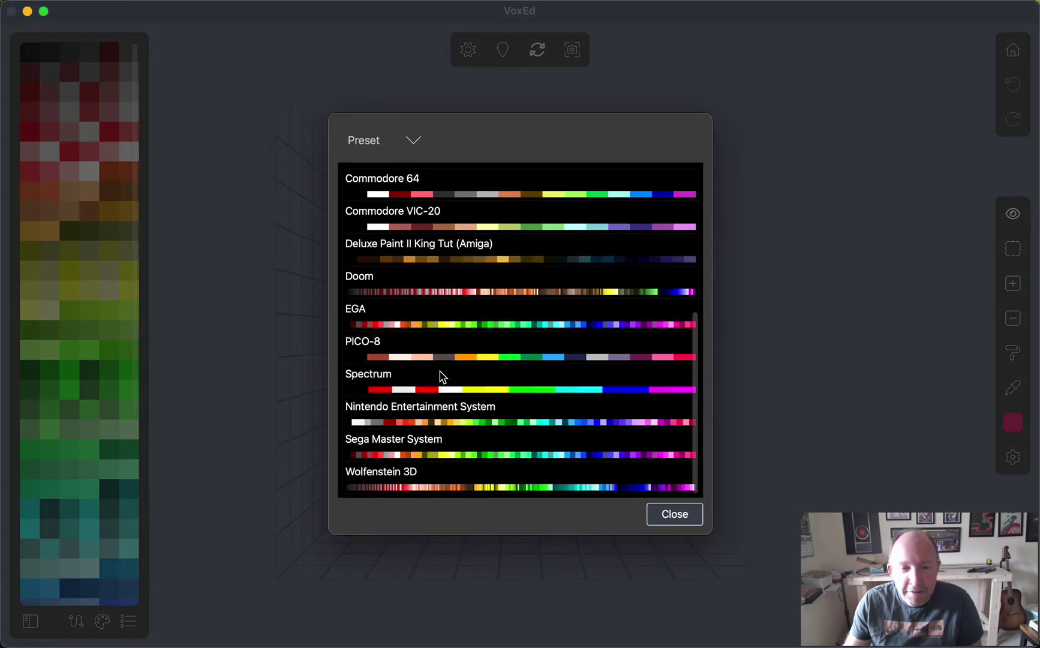
{"action": "scroll", "coordinate": [442, 376], "scroll_direction": "up", "scroll_amount": 5}
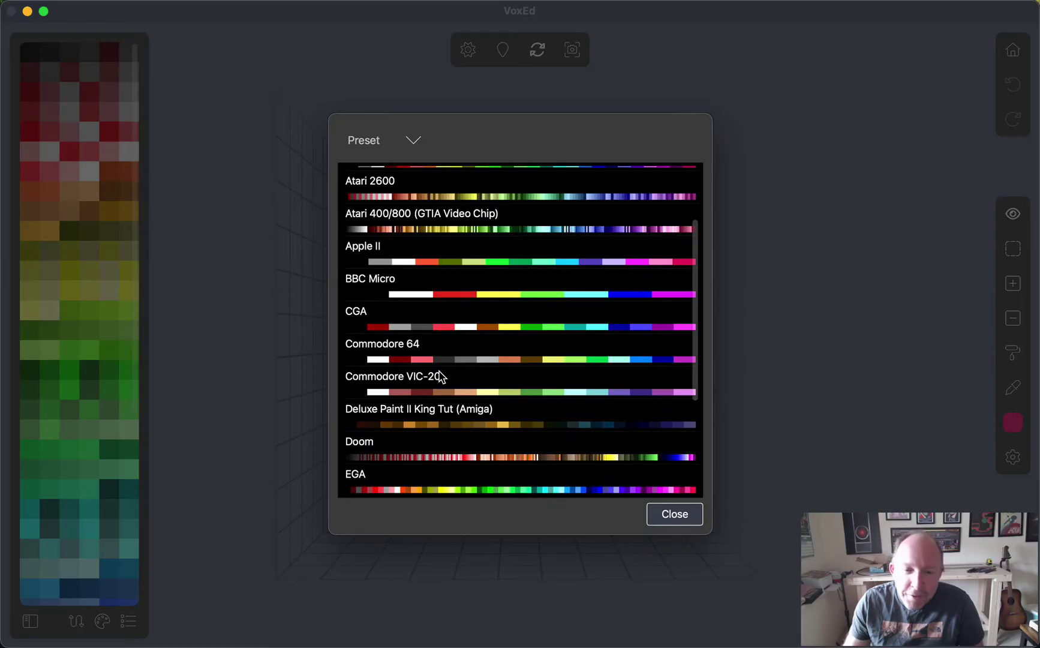
{"action": "scroll", "coordinate": [434, 374], "scroll_direction": "up", "scroll_amount": 3}
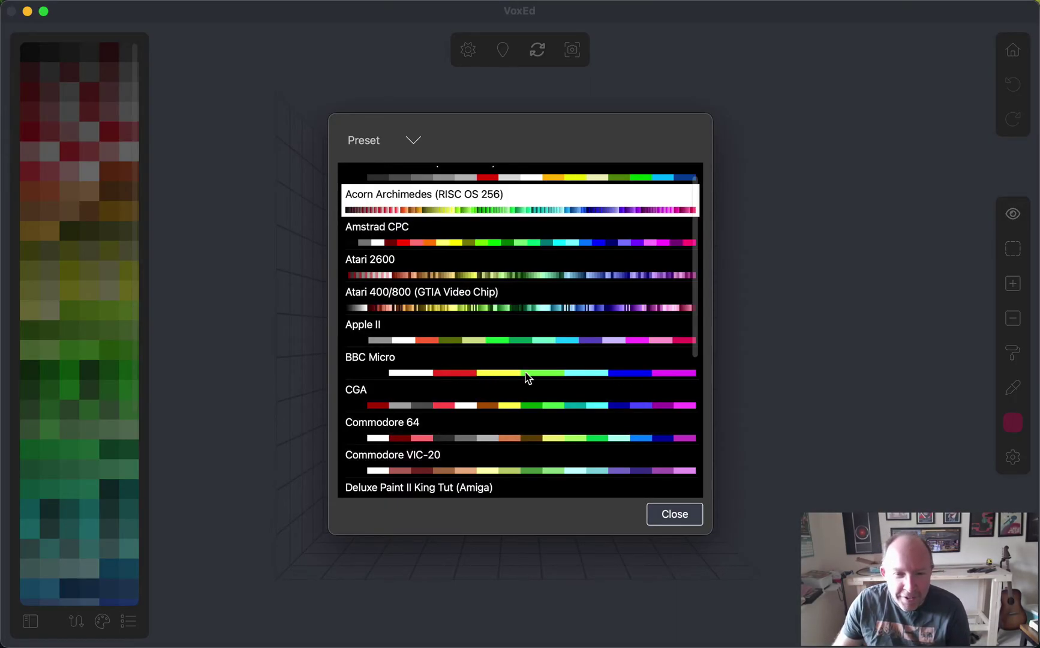
{"action": "left_click", "coordinate": [501, 372]}
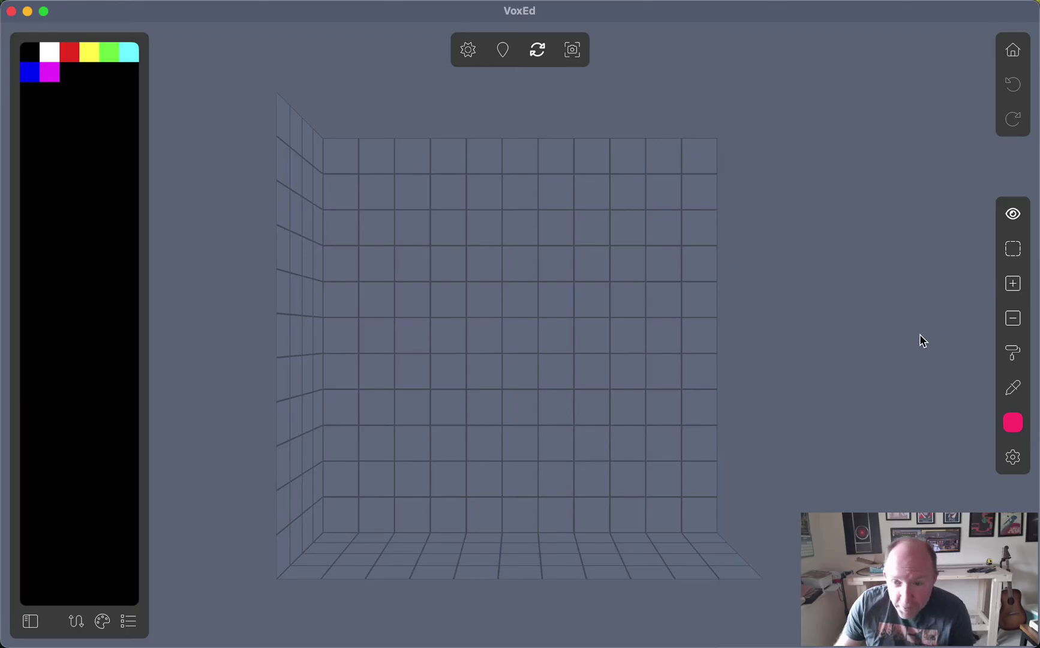
- Switch the bottom and side grids off and back on, and enable voxel outlines
{"action": "left_click", "coordinate": [1013, 457]}
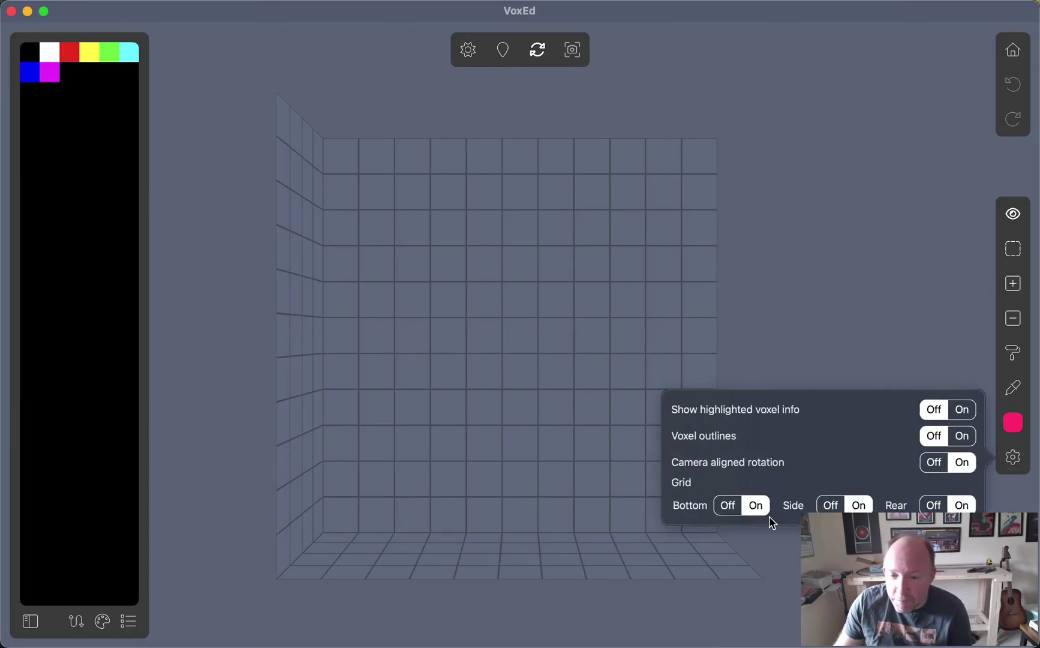
{"action": "left_click", "coordinate": [726, 508]}
{"action": "left_click", "coordinate": [726, 508]}
{"action": "left_click", "coordinate": [831, 505]}
{"action": "left_click", "coordinate": [831, 505]}
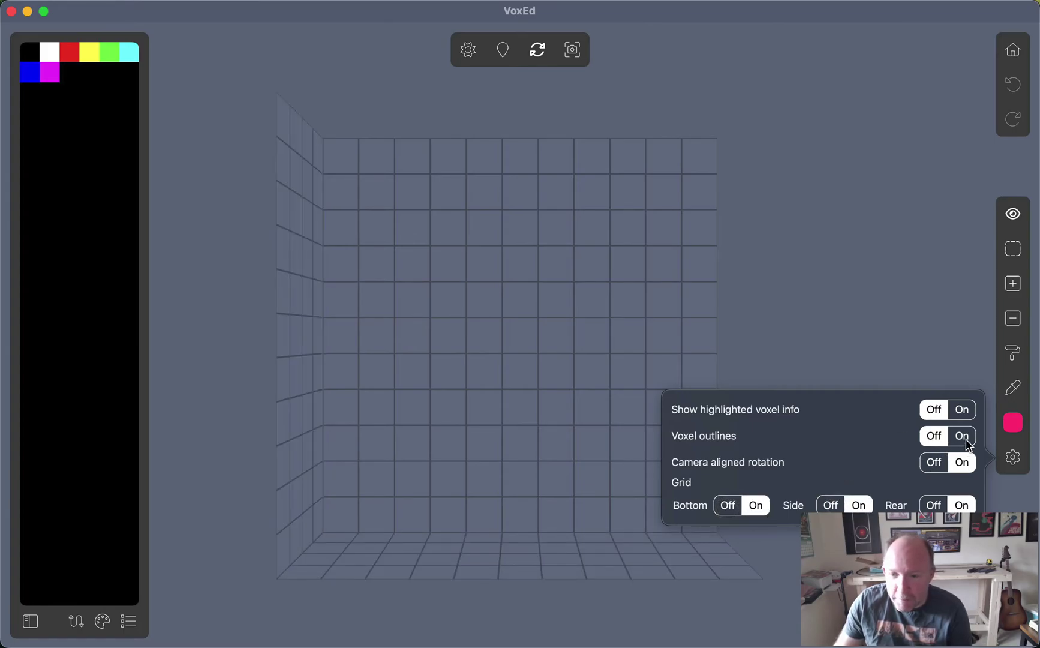
{"action": "left_click", "coordinate": [962, 436]}
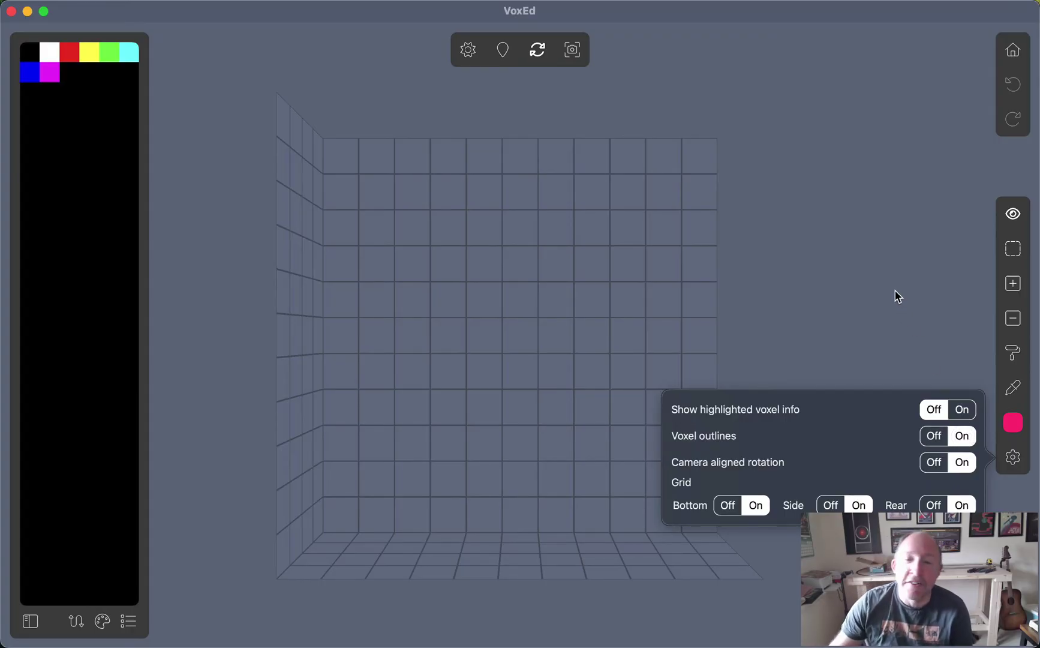
{"action": "left_click", "coordinate": [885, 273]}
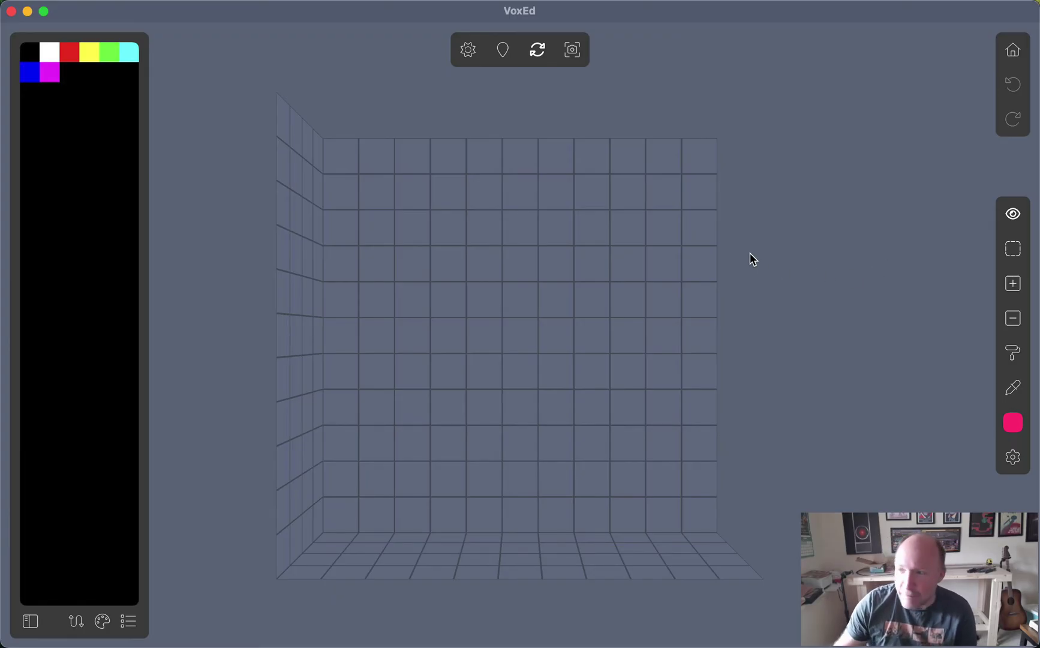
- Add two pairs of red voxels as feet in the rear grid's second row, one empty cell apart
{"action": "left_click", "coordinate": [1018, 286]}
{"action": "left_click", "coordinate": [65, 55]}
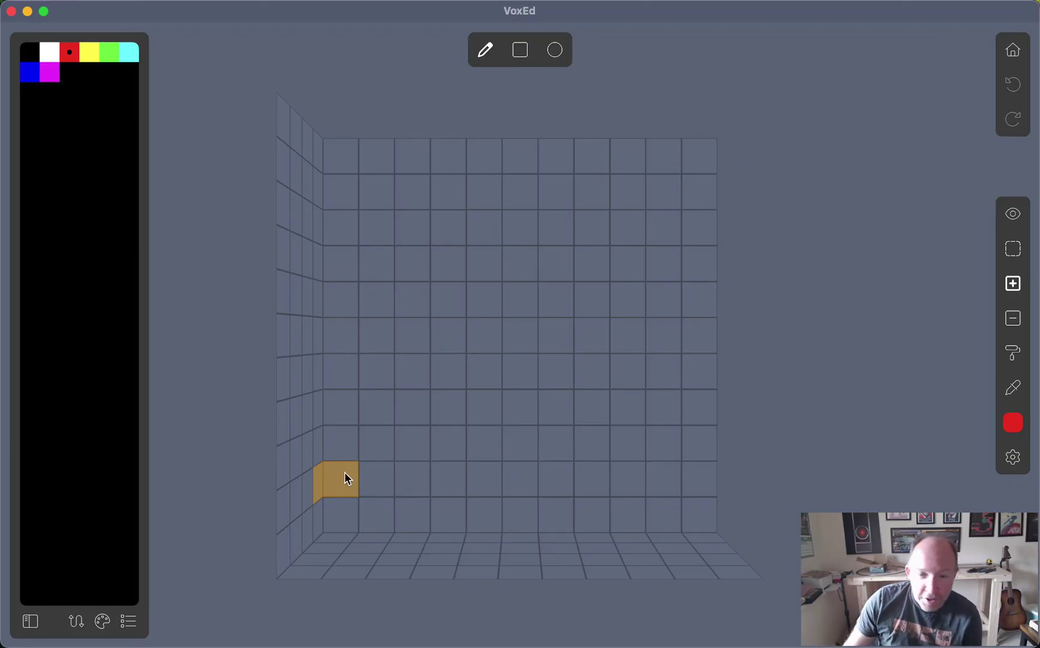
{"action": "left_click", "coordinate": [449, 478]}
{"action": "left_click", "coordinate": [483, 476]}
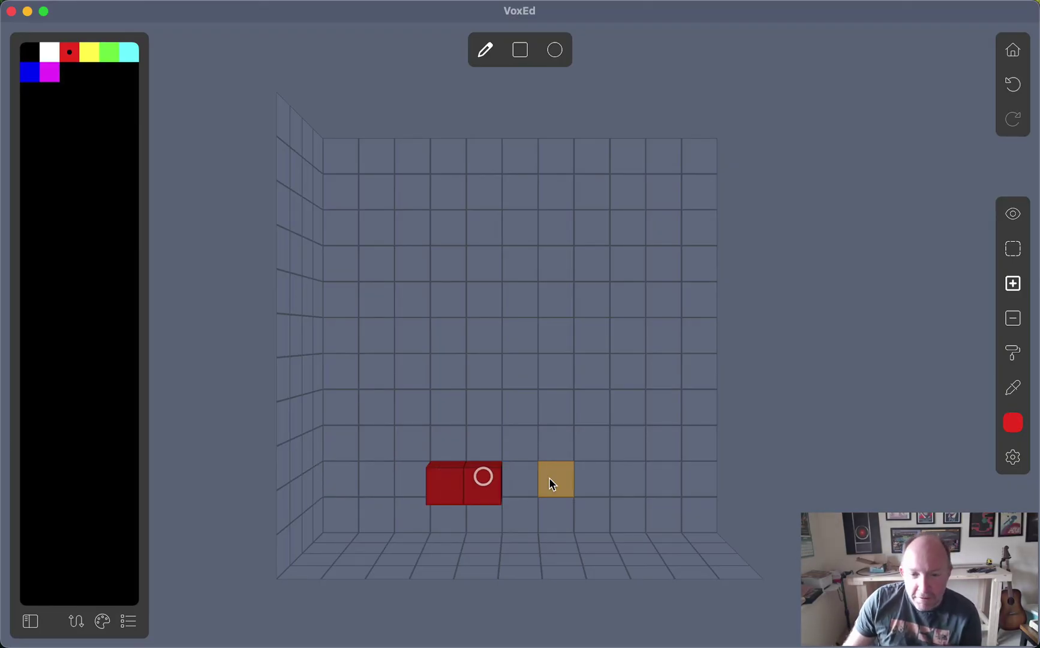
{"action": "left_click", "coordinate": [587, 480]}
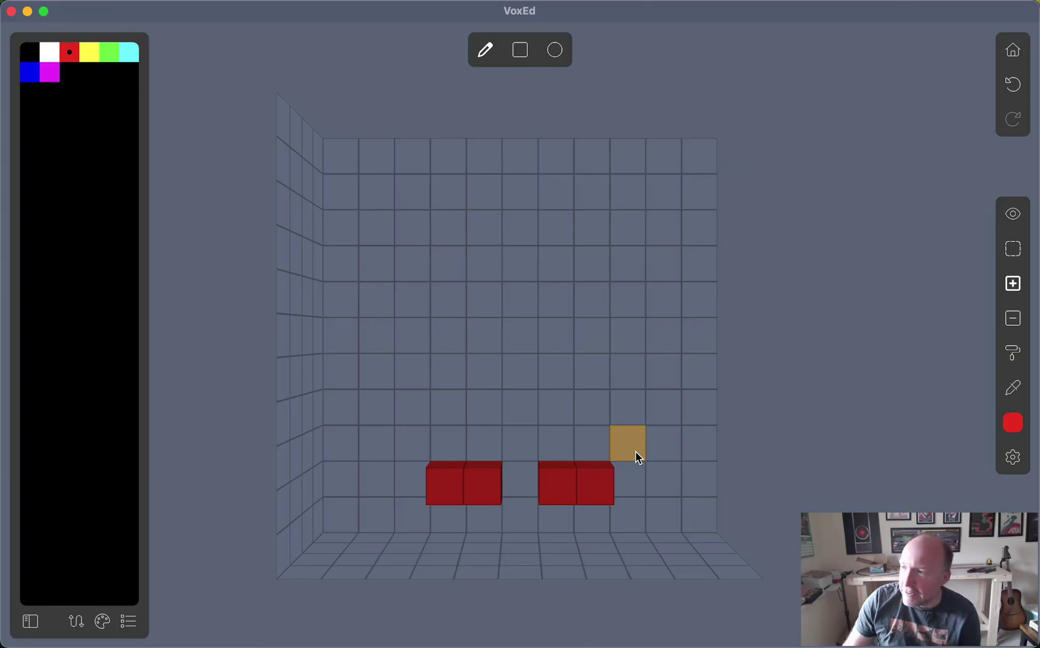
- Add four separate red voxels in the third row, and a seven-voxel centre plus both end voxels in the fourth row
{"action": "left_click", "coordinate": [697, 444]}
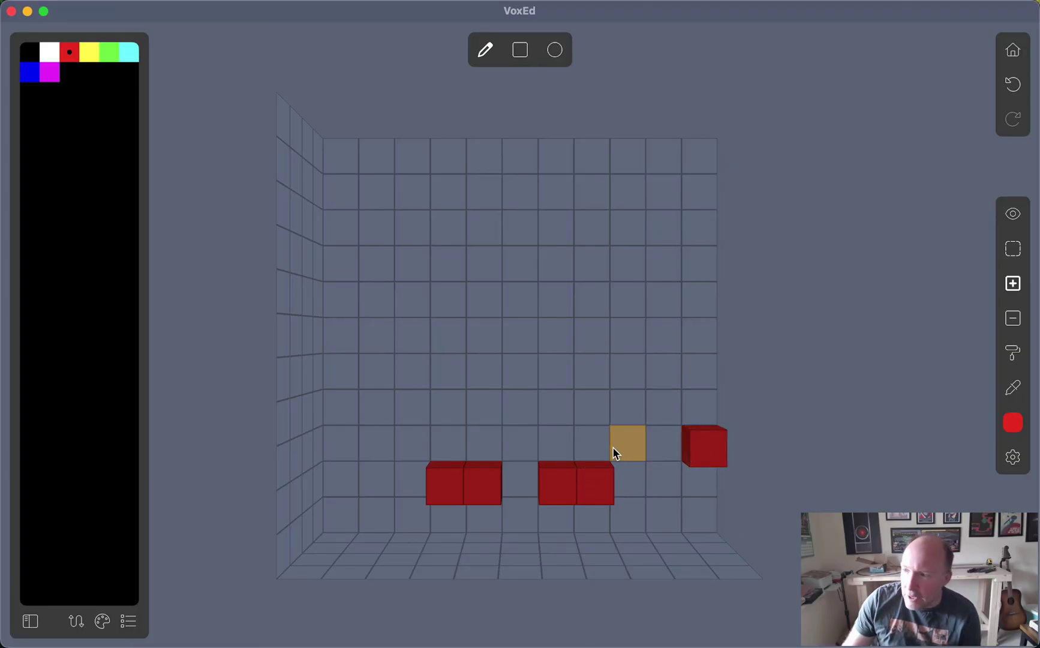
{"action": "left_click", "coordinate": [420, 445]}
{"action": "left_click", "coordinate": [352, 436]}
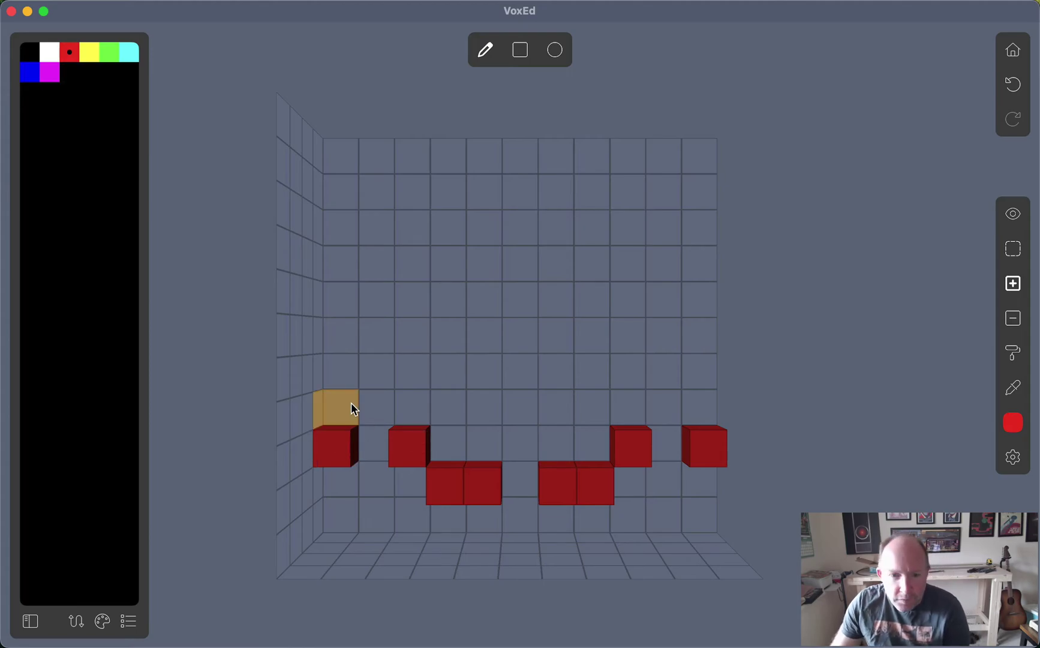
{"action": "left_click", "coordinate": [352, 409]}
{"action": "left_click_drag", "start_coordinate": [417, 409], "coordinate": [627, 412]}
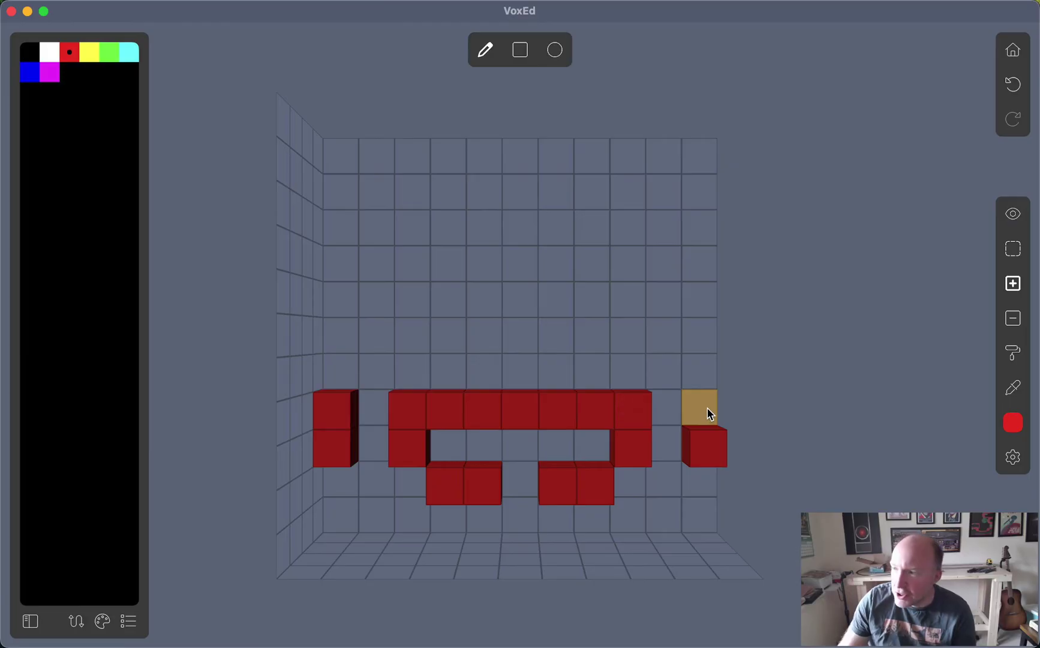
{"action": "left_click", "coordinate": [708, 413]}
- Add a full-width row of eleven red voxels, a row above with two eye gaps, and a seven-voxel head row
{"action": "left_click_drag", "start_coordinate": [693, 381], "coordinate": [348, 379]}
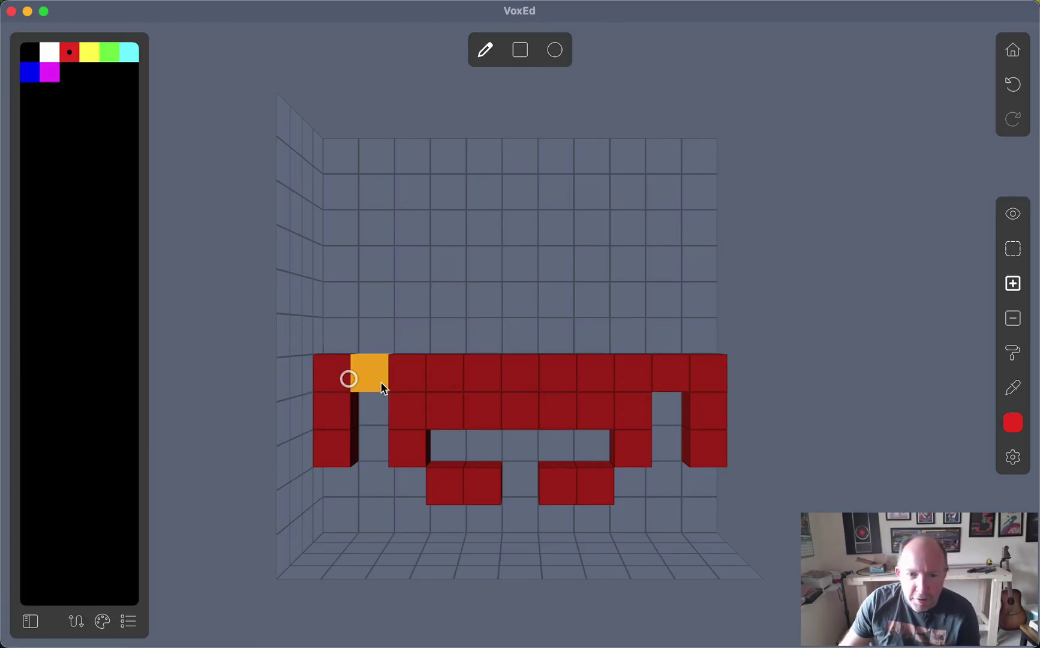
{"action": "left_click_drag", "start_coordinate": [366, 338], "coordinate": [412, 342]}
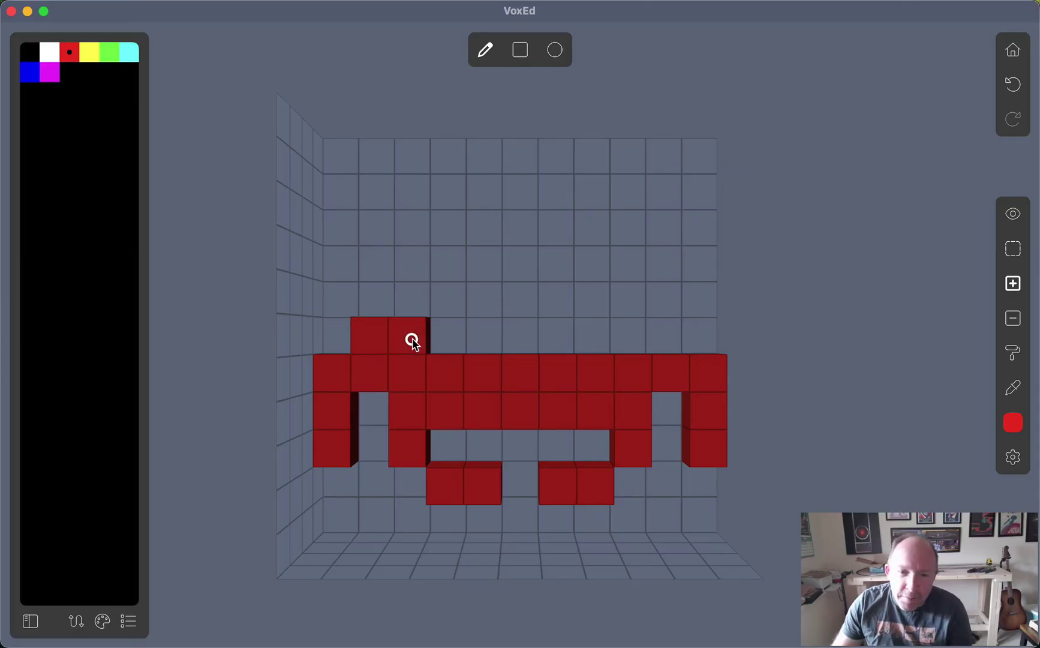
{"action": "left_click_drag", "start_coordinate": [478, 349], "coordinate": [546, 349]}
{"action": "left_click", "coordinate": [660, 347]}
{"action": "left_click", "coordinate": [640, 352]}
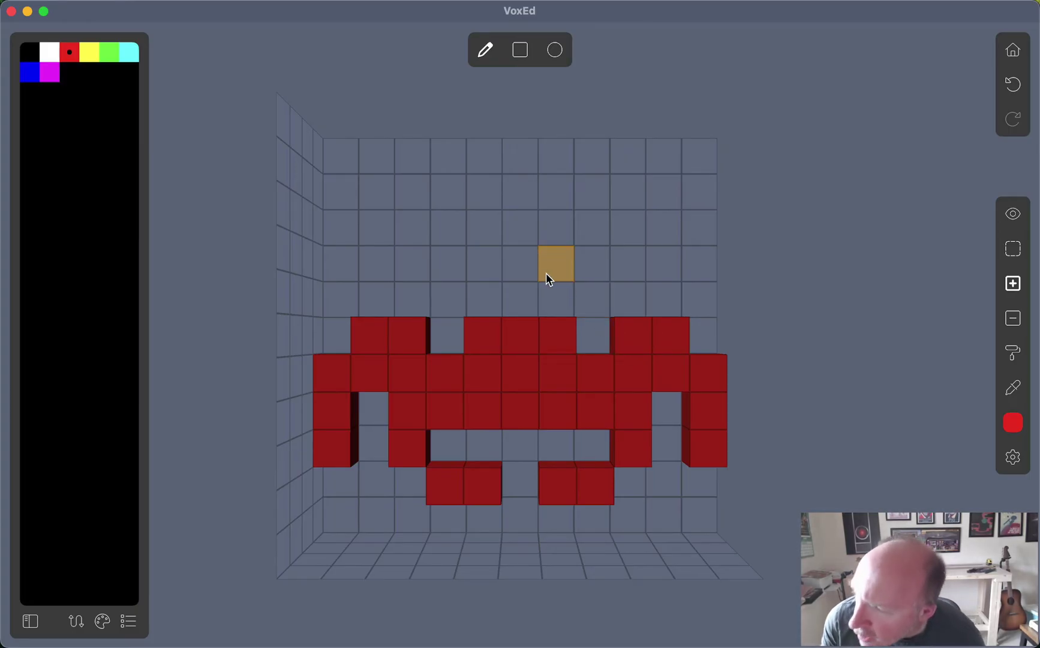
{"action": "left_click_drag", "start_coordinate": [417, 296], "coordinate": [622, 294]}
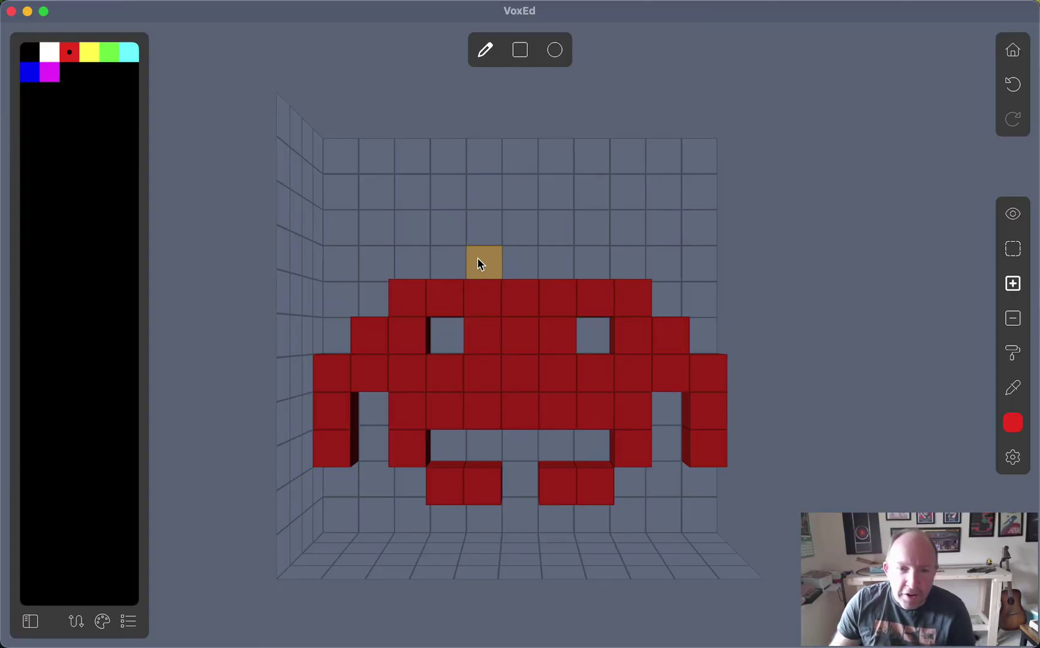
- Add two outward-slanting antennae of two red voxels each above the invader's head
{"action": "left_click", "coordinate": [449, 262]}
{"action": "left_click", "coordinate": [410, 222]}
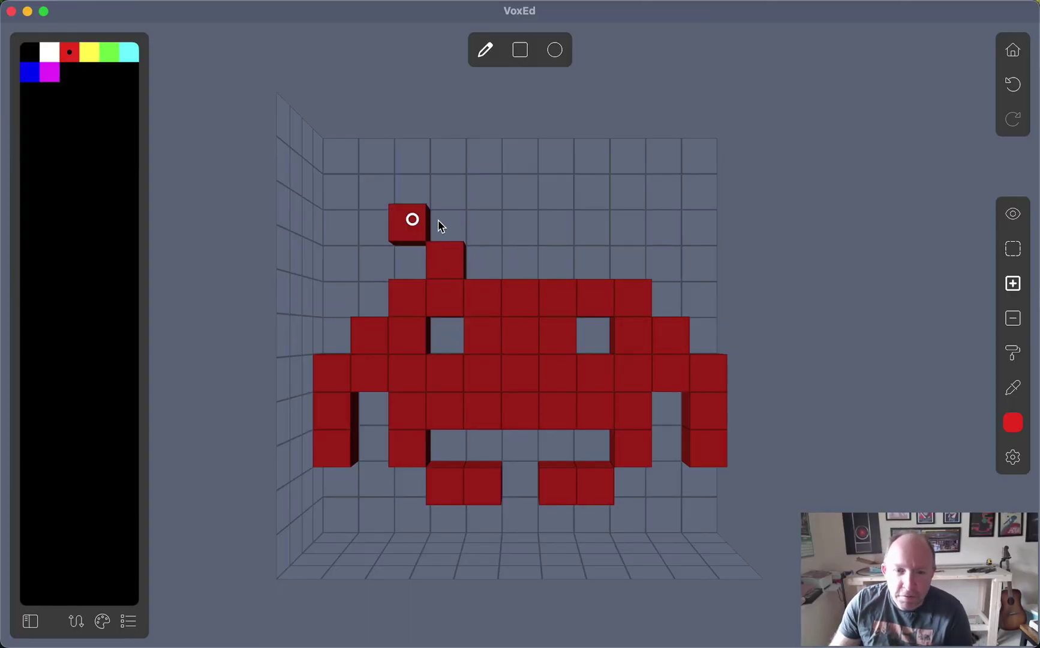
{"action": "left_click", "coordinate": [597, 268]}
{"action": "left_click", "coordinate": [629, 230]}
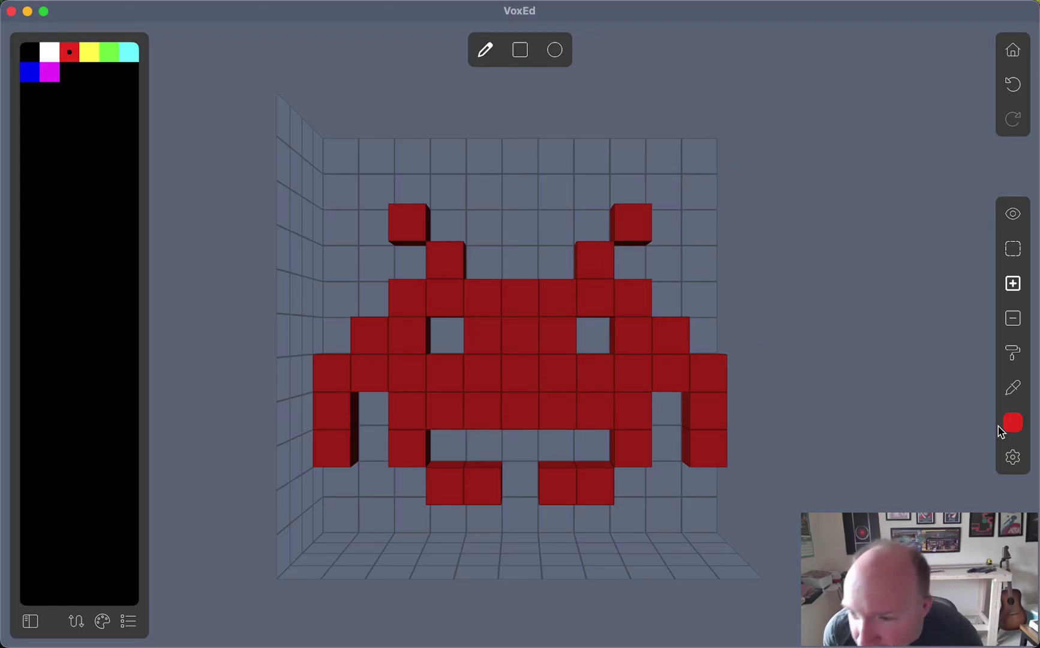
- Select the whole red invader from antennae to feet and copy it
{"action": "left_click", "coordinate": [1013, 252]}
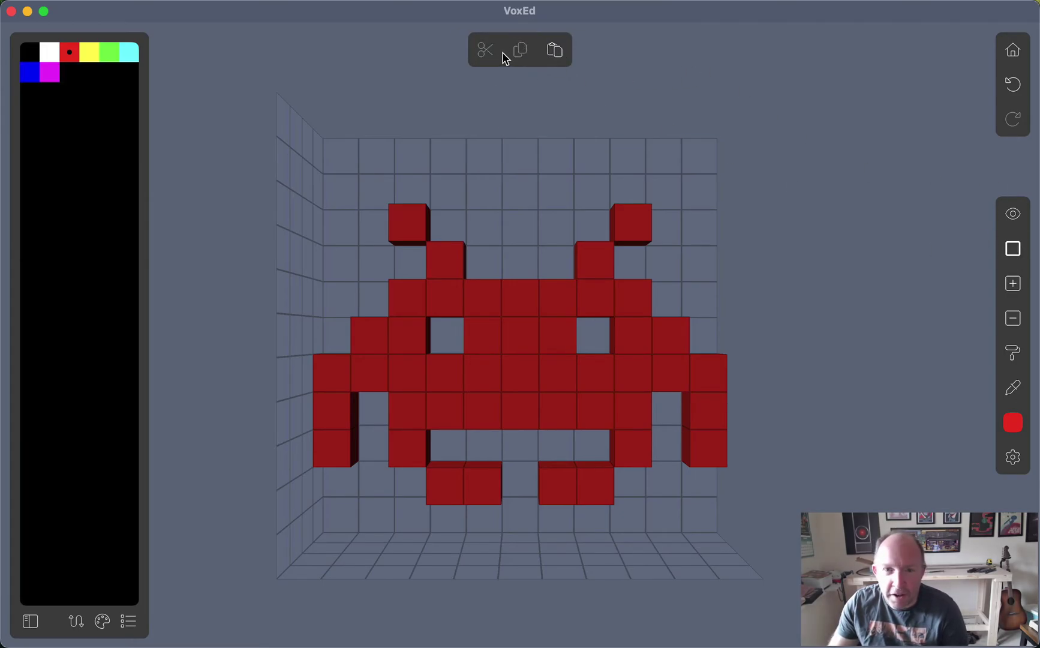
{"action": "left_click", "coordinate": [555, 51]}
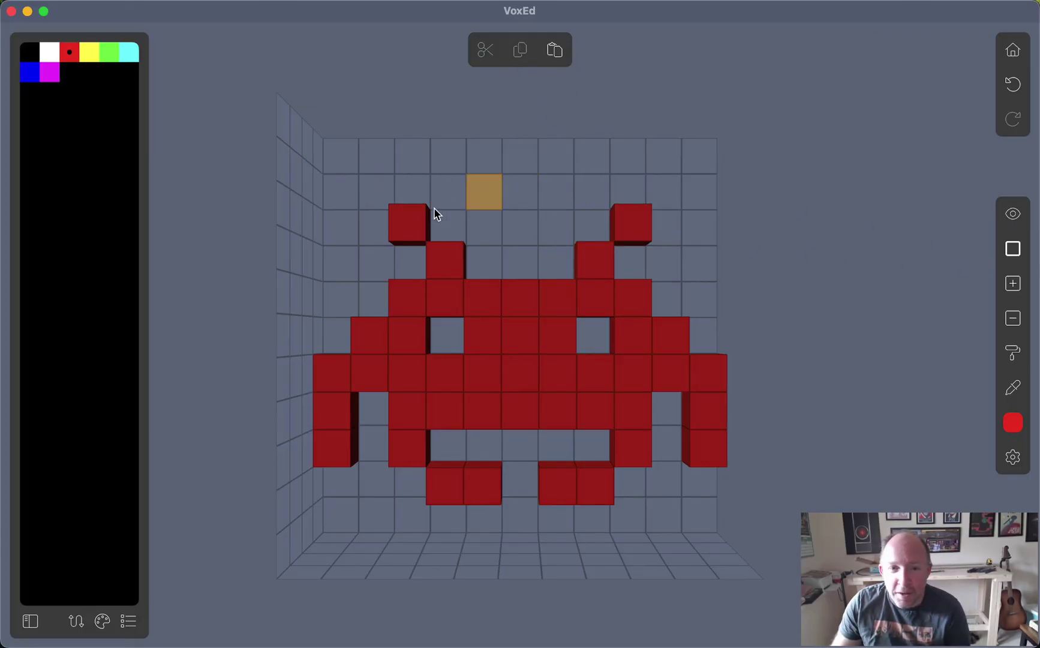
{"action": "left_click_drag", "start_coordinate": [325, 226], "coordinate": [700, 478]}
{"action": "left_click", "coordinate": [521, 51]}
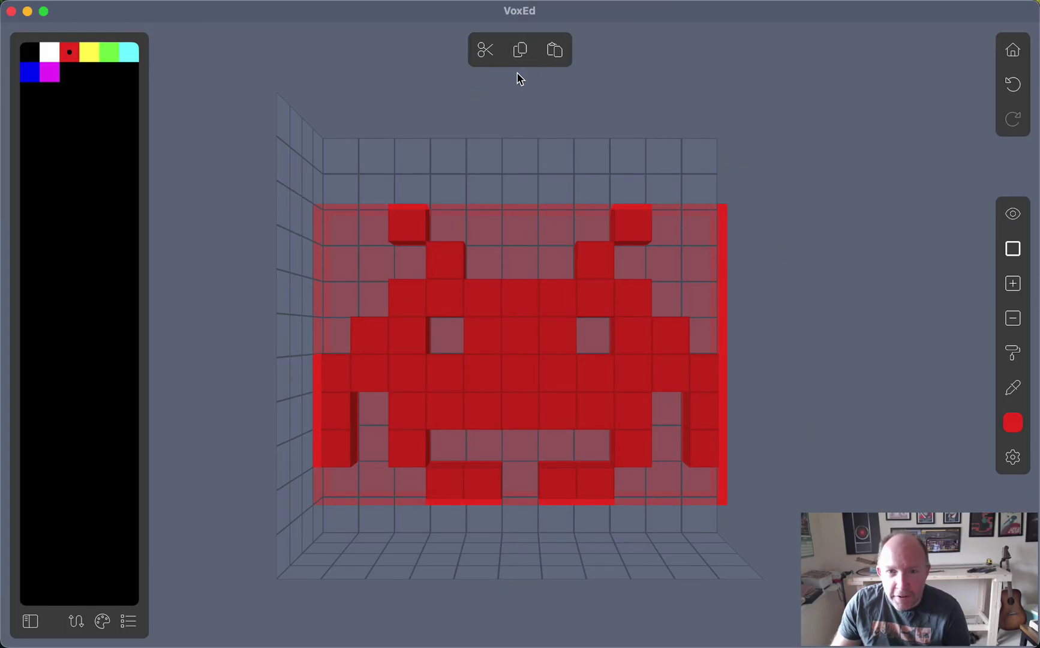
- Paste the invader copy, move it back one voxel against the original at the same height, and accept the placement
{"action": "left_click", "coordinate": [553, 52]}
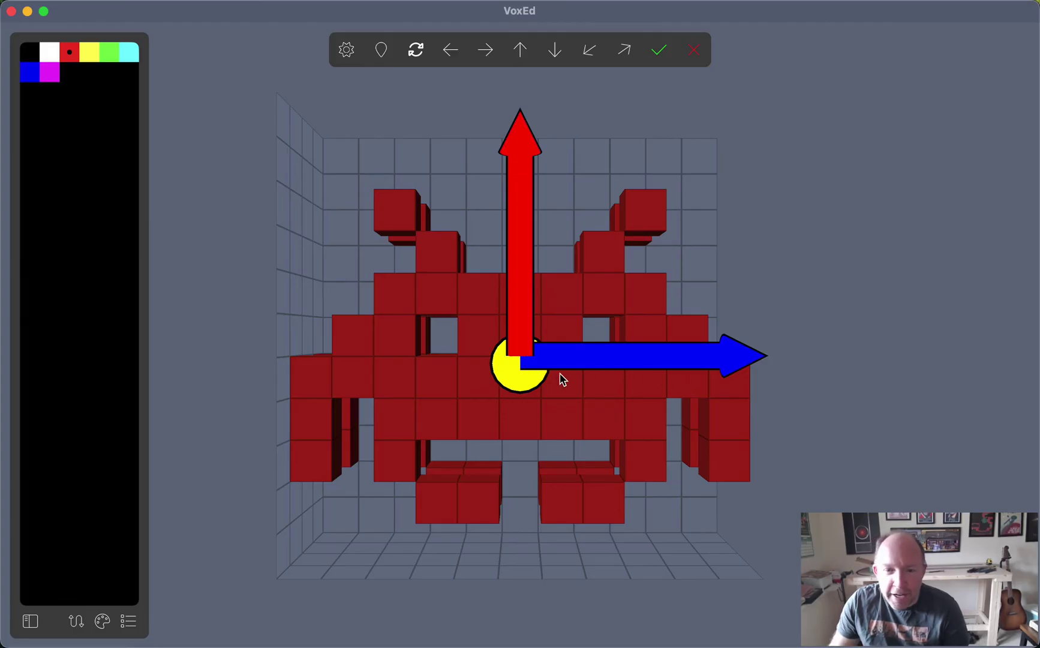
{"action": "mouse_move", "coordinate": [1030, 277]}
{"action": "left_mouse_down"}
{"action": "mouse_move", "coordinate": [968, 279]}
{"action": "mouse_move", "coordinate": [1023, 291]}
{"action": "left_mouse_up"}
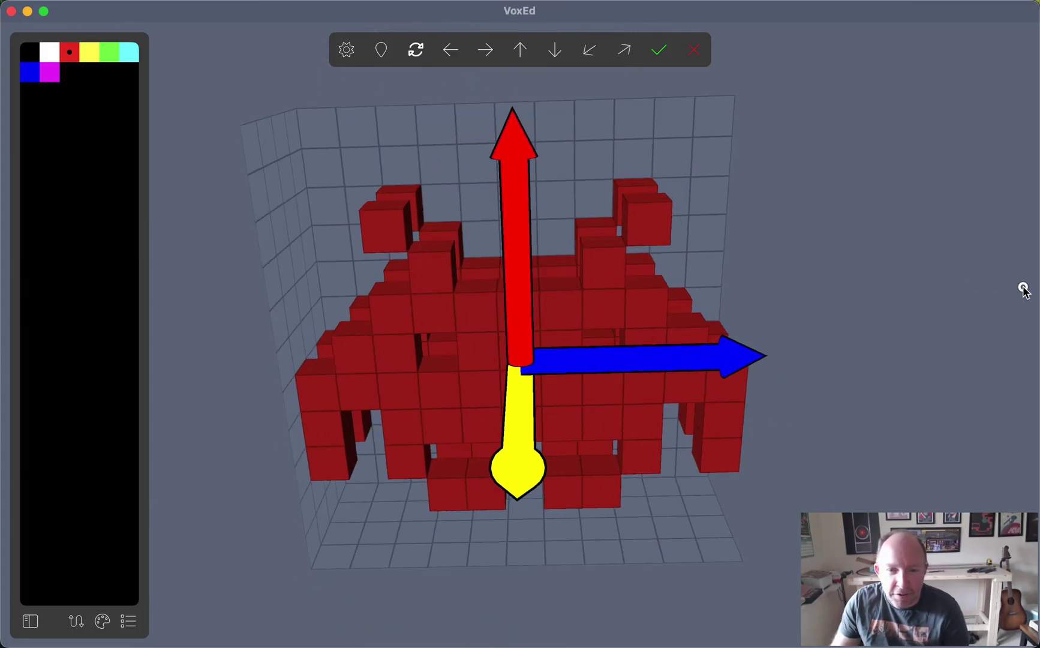
{"action": "left_click", "coordinate": [623, 52]}
{"action": "left_click", "coordinate": [520, 51]}
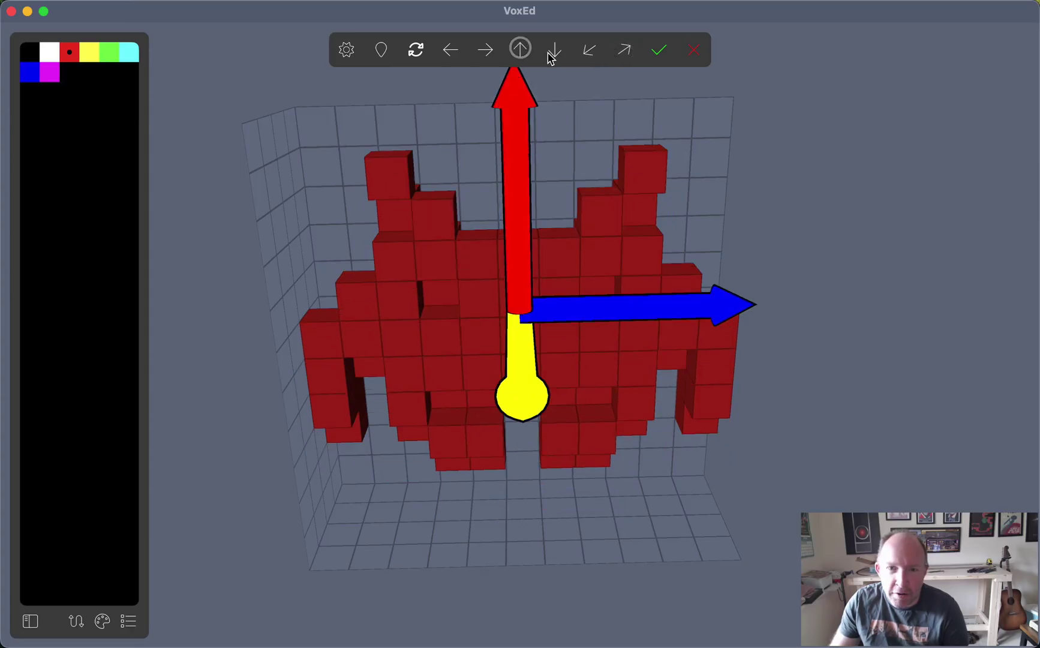
{"action": "left_click", "coordinate": [556, 51]}
{"action": "mouse_move", "coordinate": [800, 187]}
{"action": "left_mouse_down"}
{"action": "mouse_move", "coordinate": [806, 172]}
{"action": "mouse_move", "coordinate": [792, 172]}
{"action": "left_mouse_up"}
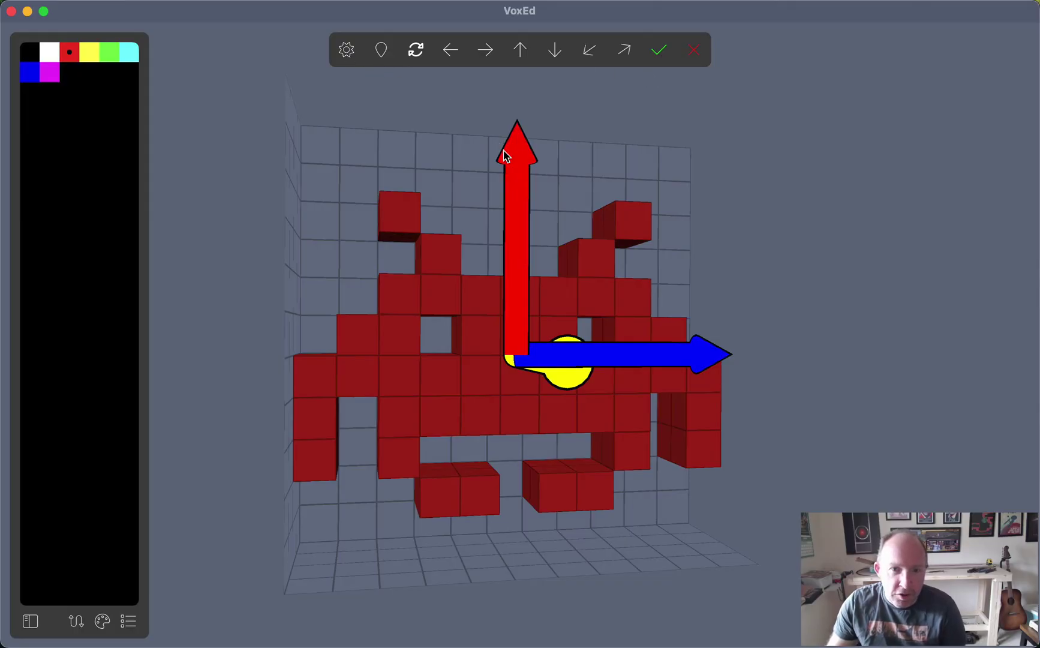
{"action": "left_click_drag", "start_coordinate": [824, 246], "coordinate": [829, 245]}
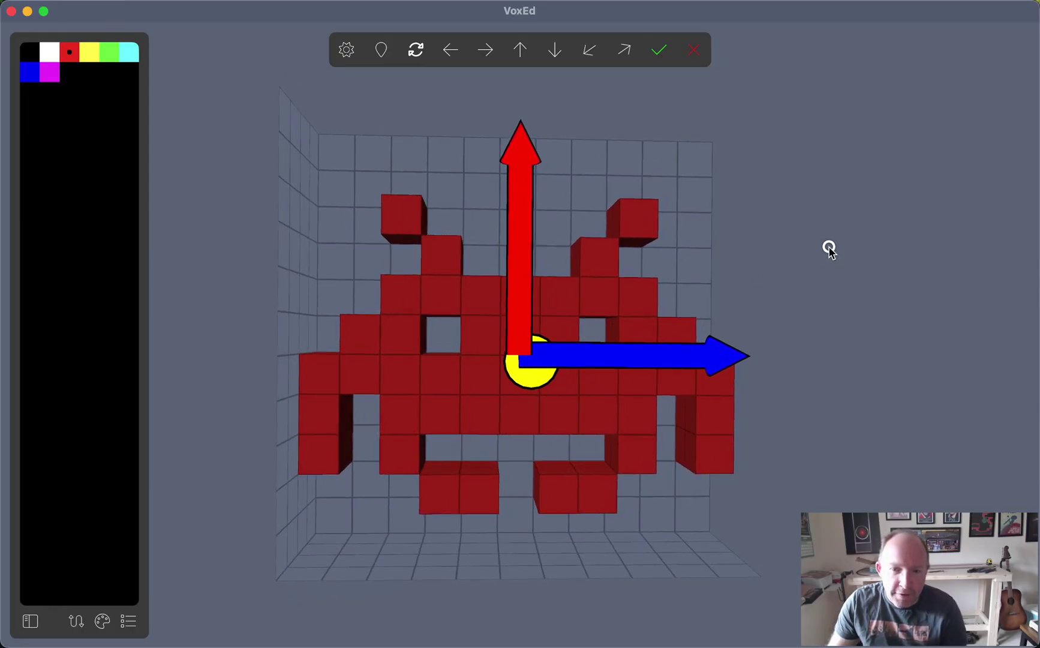
{"action": "left_click", "coordinate": [660, 53]}
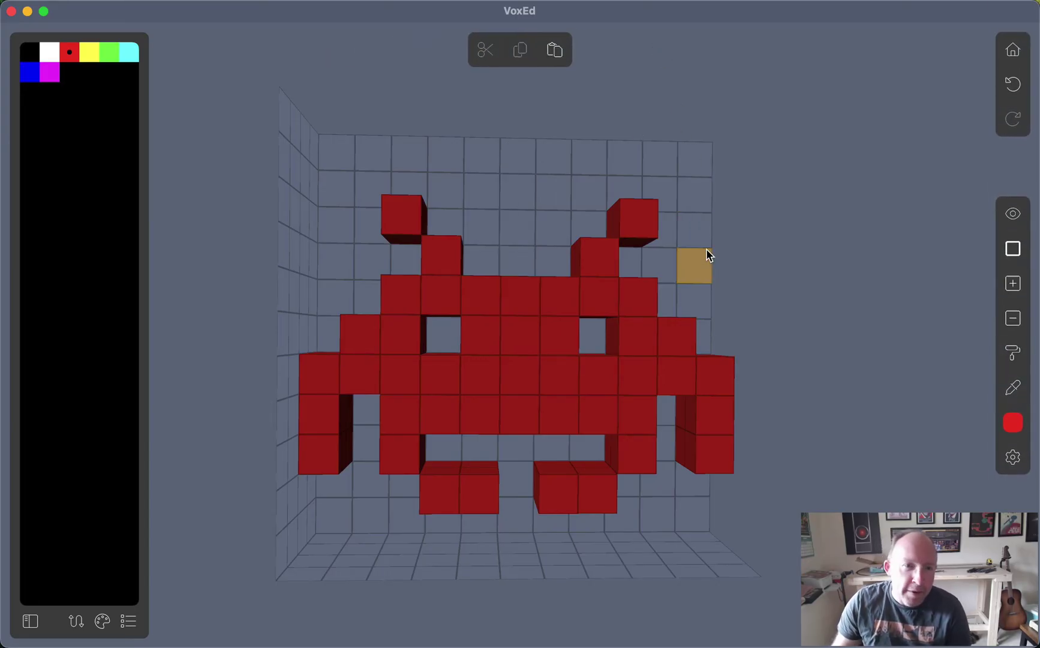
- Paint eight adjoining front voxels of the invader's full-width row yellow, plus the voxel just outside the right eye gap
{"action": "left_click", "coordinate": [87, 57]}
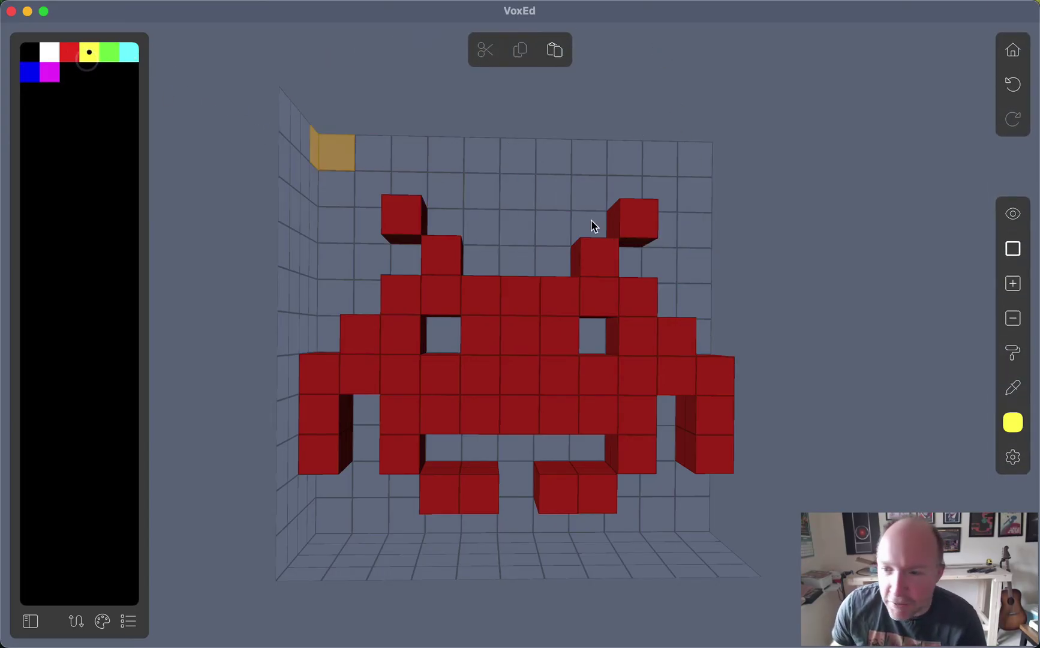
{"action": "left_click", "coordinate": [1012, 353]}
{"action": "left_click", "coordinate": [648, 339]}
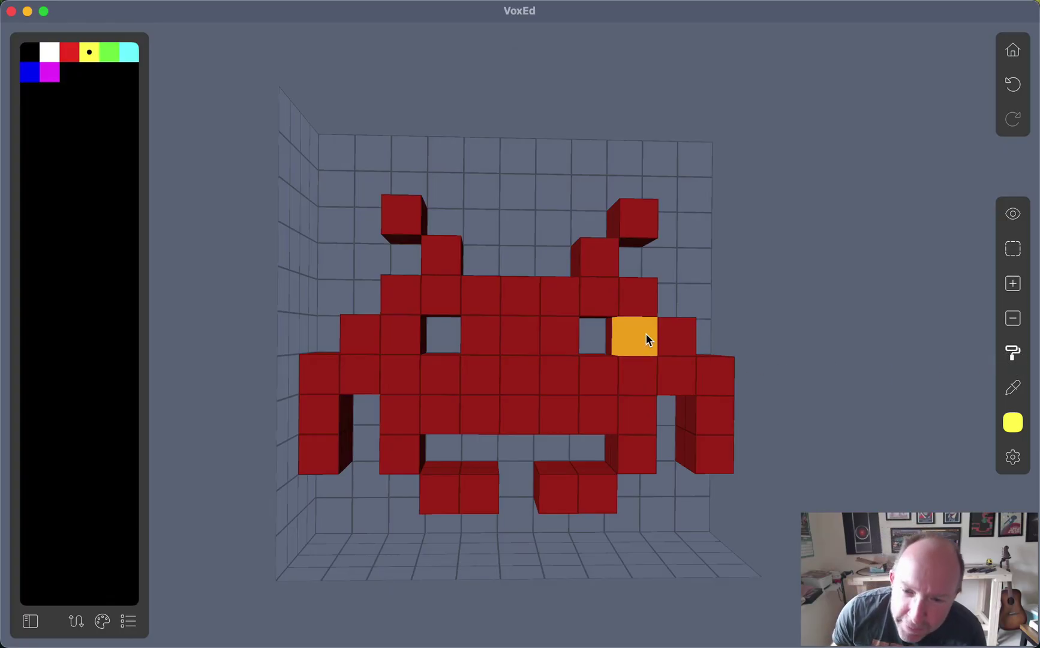
{"action": "left_click", "coordinate": [638, 366]}
{"action": "left_click", "coordinate": [601, 373]}
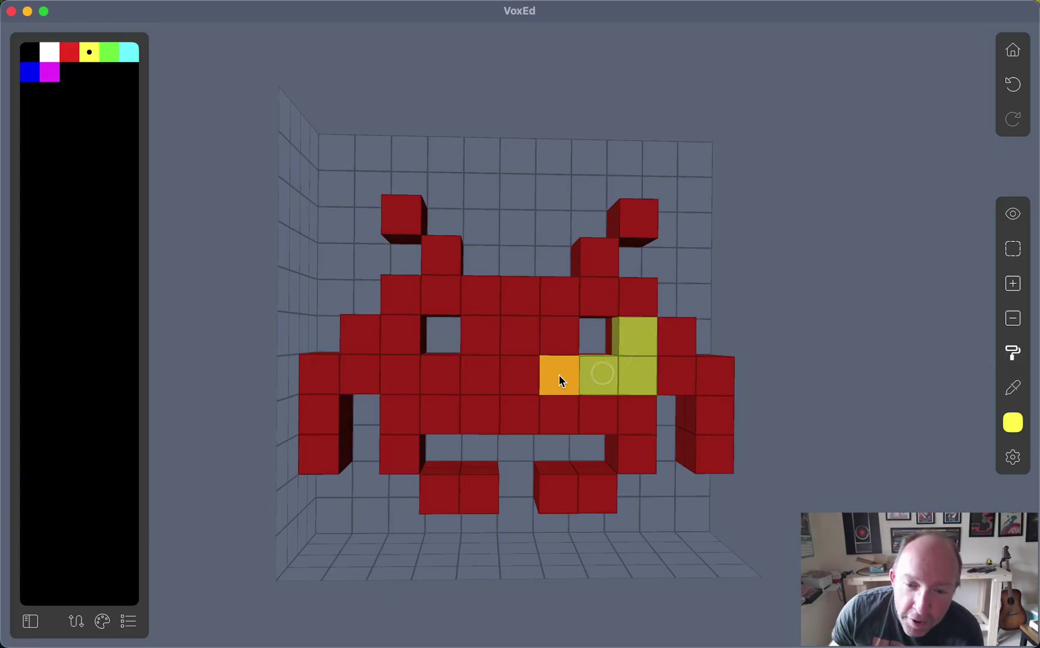
{"action": "left_click", "coordinate": [558, 374]}
{"action": "left_click", "coordinate": [362, 372]}
{"action": "left_click", "coordinate": [395, 373]}
{"action": "left_click", "coordinate": [430, 377]}
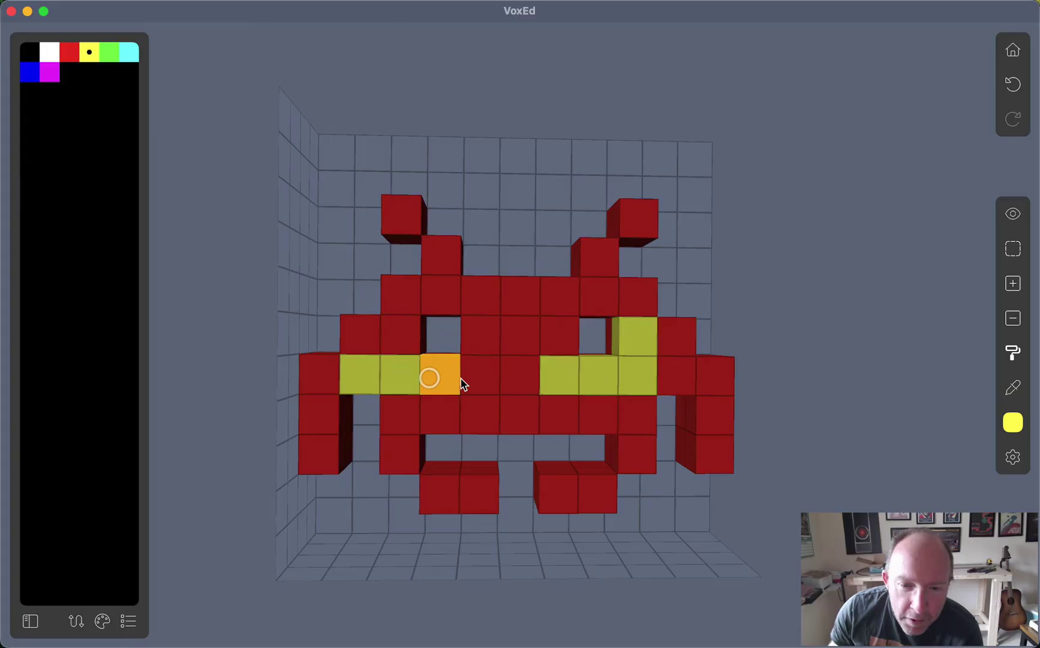
{"action": "left_click", "coordinate": [473, 376]}
{"action": "left_click", "coordinate": [508, 376]}
- Paint the column outside the left eye gap, the body row above the leg gap, and both inner legs yellow
{"action": "left_click_drag", "start_coordinate": [400, 310], "coordinate": [402, 433]}
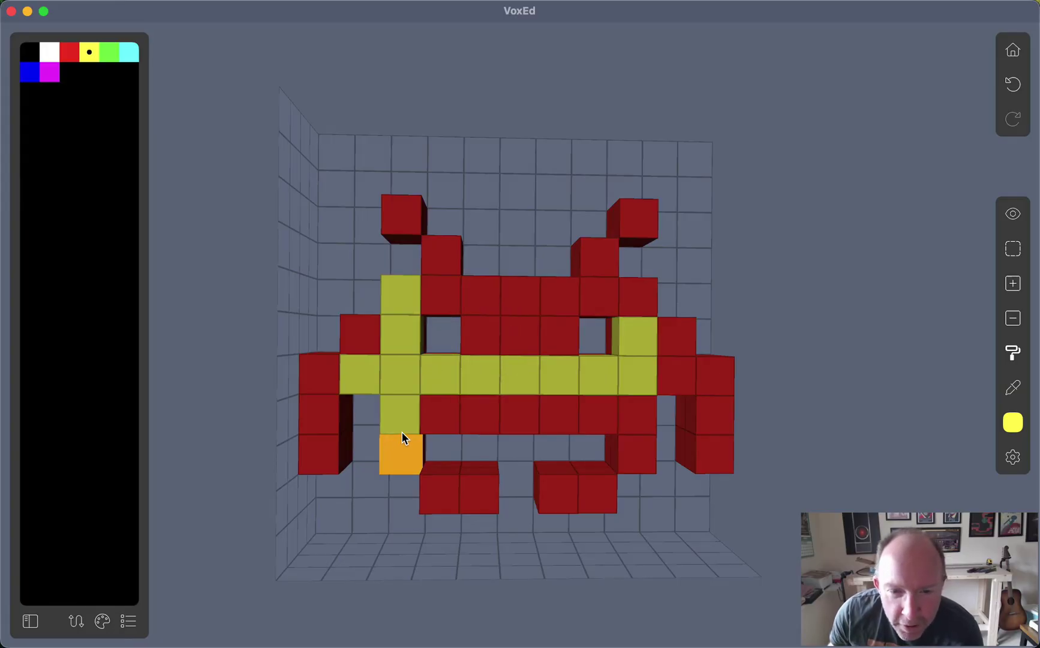
{"action": "left_click", "coordinate": [402, 441]}
{"action": "left_click", "coordinate": [436, 413]}
{"action": "left_click", "coordinate": [480, 414]}
{"action": "left_click", "coordinate": [511, 414]}
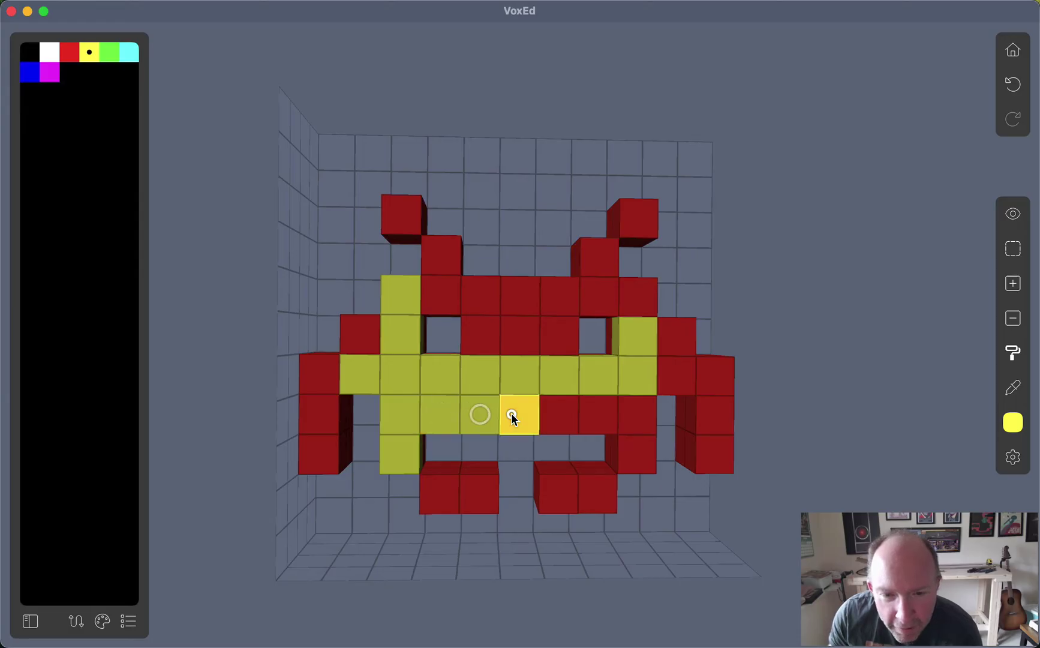
{"action": "left_click", "coordinate": [553, 414]}
{"action": "left_click", "coordinate": [600, 413]}
{"action": "left_click", "coordinate": [634, 415]}
{"action": "left_click", "coordinate": [636, 459]}
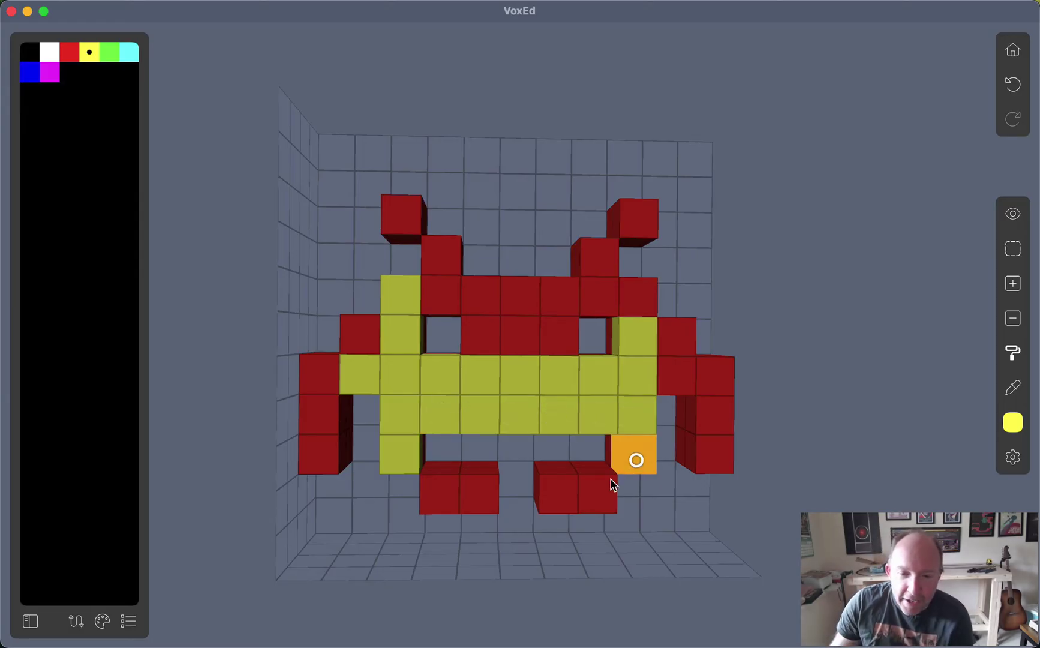
- Paint the invader's four feet voxels and its three-voxel left arm yellow
{"action": "left_click", "coordinate": [596, 490]}
{"action": "left_click", "coordinate": [571, 488]}
{"action": "left_click", "coordinate": [494, 489]}
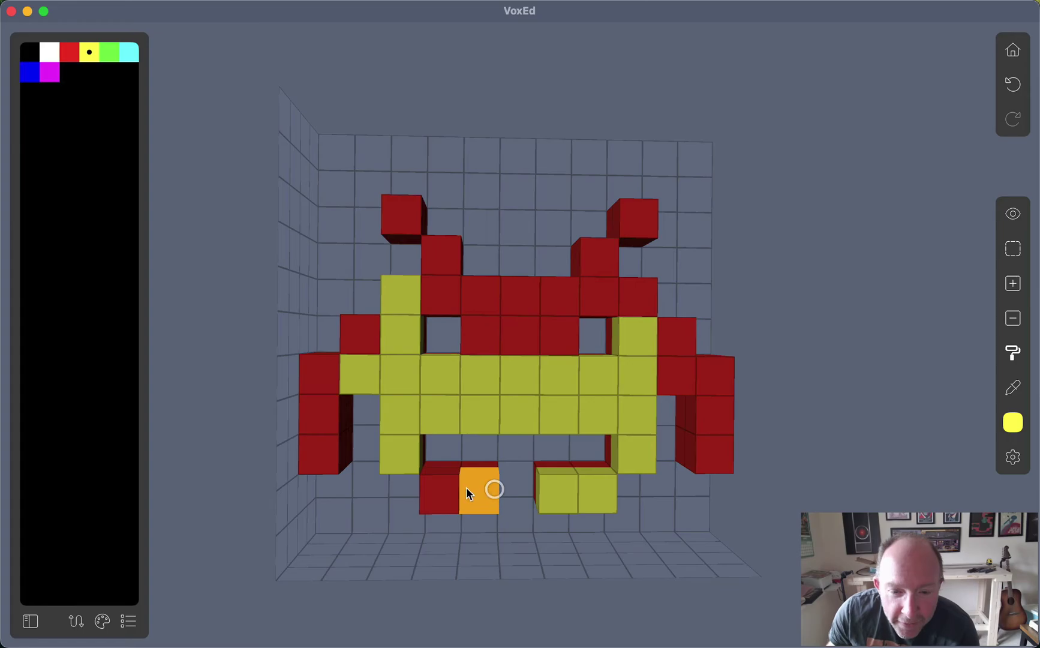
{"action": "left_click", "coordinate": [441, 489]}
{"action": "left_click", "coordinate": [319, 374]}
{"action": "left_click", "coordinate": [318, 414]}
{"action": "left_click", "coordinate": [316, 441]}
- Paint the remaining red voxels of the eye row, head row, right shoulder and right arm yellow
{"action": "left_click", "coordinate": [355, 339]}
{"action": "left_click_drag", "start_coordinate": [483, 336], "coordinate": [548, 332]}
{"action": "left_click_drag", "start_coordinate": [456, 285], "coordinate": [622, 292]}
{"action": "left_click", "coordinate": [664, 336]}
{"action": "left_click", "coordinate": [667, 364]}
{"action": "left_click_drag", "start_coordinate": [711, 384], "coordinate": [715, 444]}
- Paint the front faces of both two-voxel antennae yellow
{"action": "left_click", "coordinate": [623, 228]}
{"action": "left_click", "coordinate": [604, 251]}
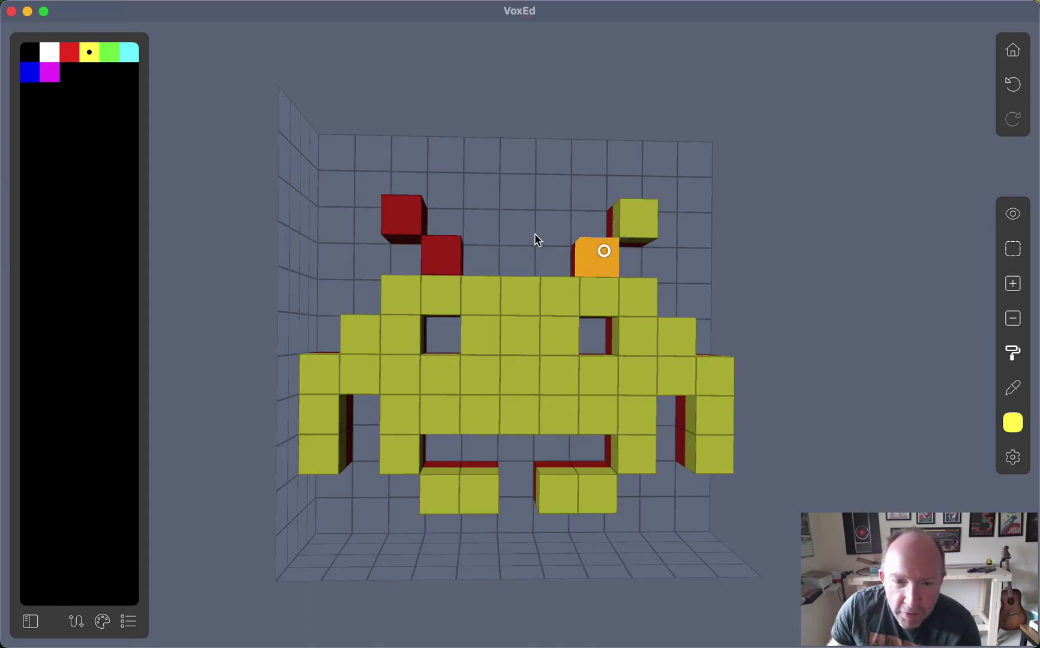
{"action": "left_click", "coordinate": [406, 216]}
{"action": "left_click", "coordinate": [432, 245]}
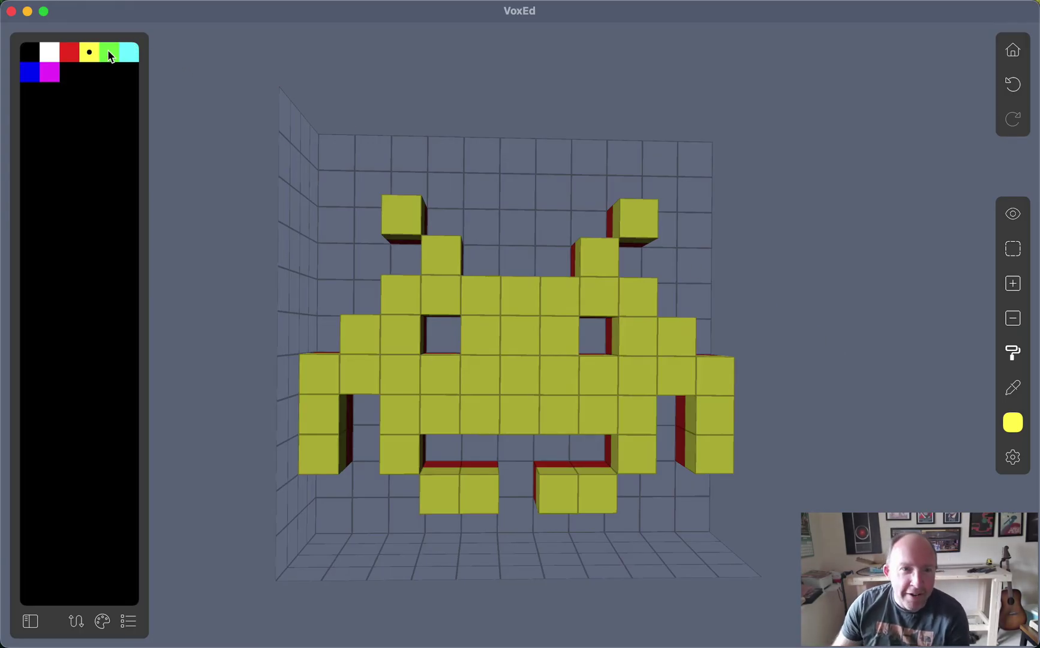
- Add blue voxels in front of the yellow full-width row, both outer arms and the right inner leg
{"action": "left_click", "coordinate": [30, 72]}
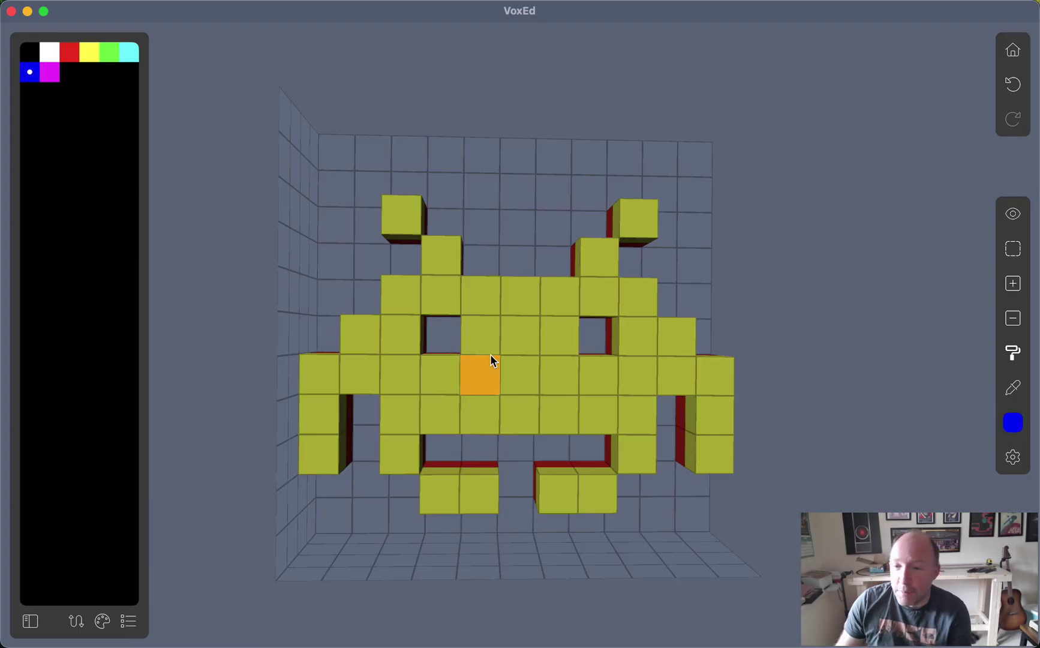
{"action": "left_click", "coordinate": [1013, 283]}
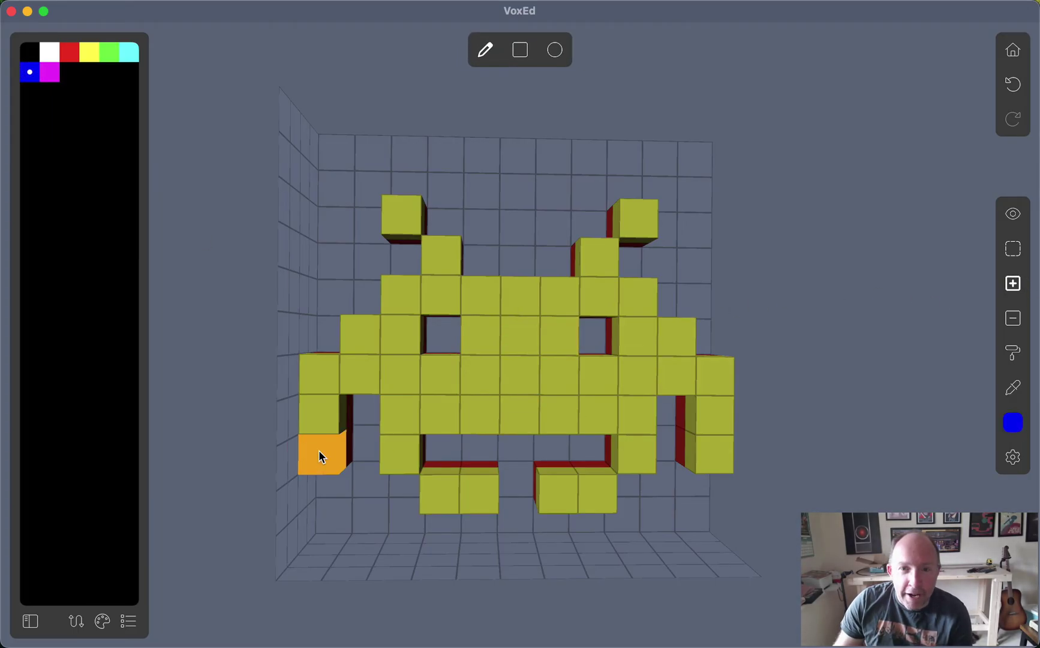
{"action": "mouse_move", "coordinate": [318, 449]}
{"action": "left_mouse_down"}
{"action": "mouse_move", "coordinate": [318, 383]}
{"action": "mouse_move", "coordinate": [699, 372]}
{"action": "left_mouse_up"}
{"action": "left_click_drag", "start_coordinate": [729, 420], "coordinate": [715, 460]}
{"action": "left_click_drag", "start_coordinate": [640, 420], "coordinate": [640, 447]}
- Add blue voxels in front of the four feet voxels and the left inner leg
{"action": "left_click", "coordinate": [595, 480]}
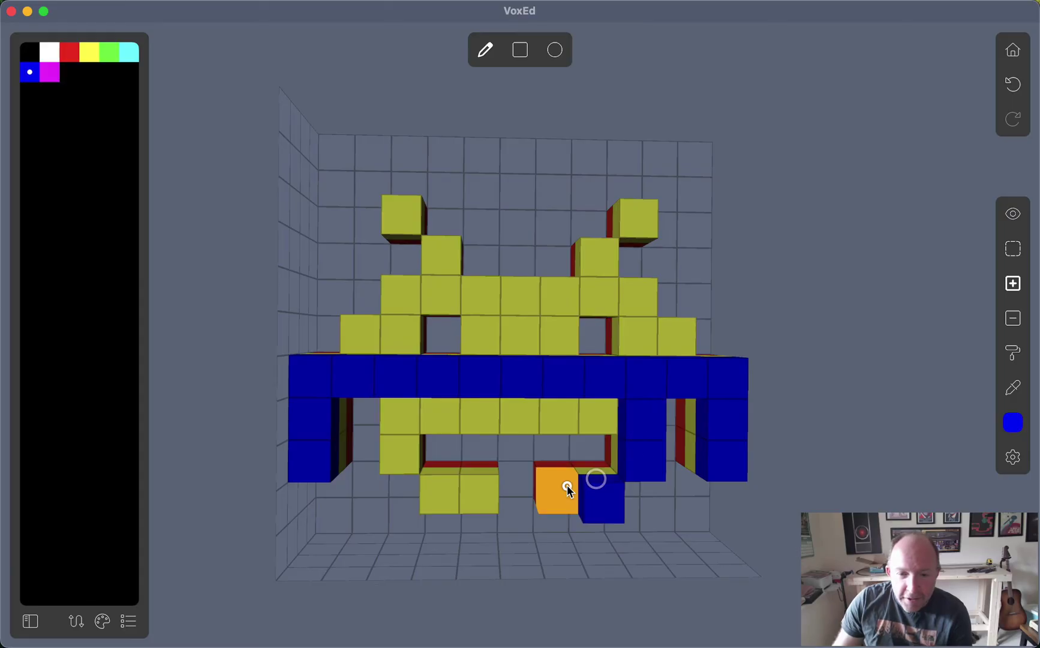
{"action": "left_click", "coordinate": [564, 486]}
{"action": "left_click", "coordinate": [490, 487]}
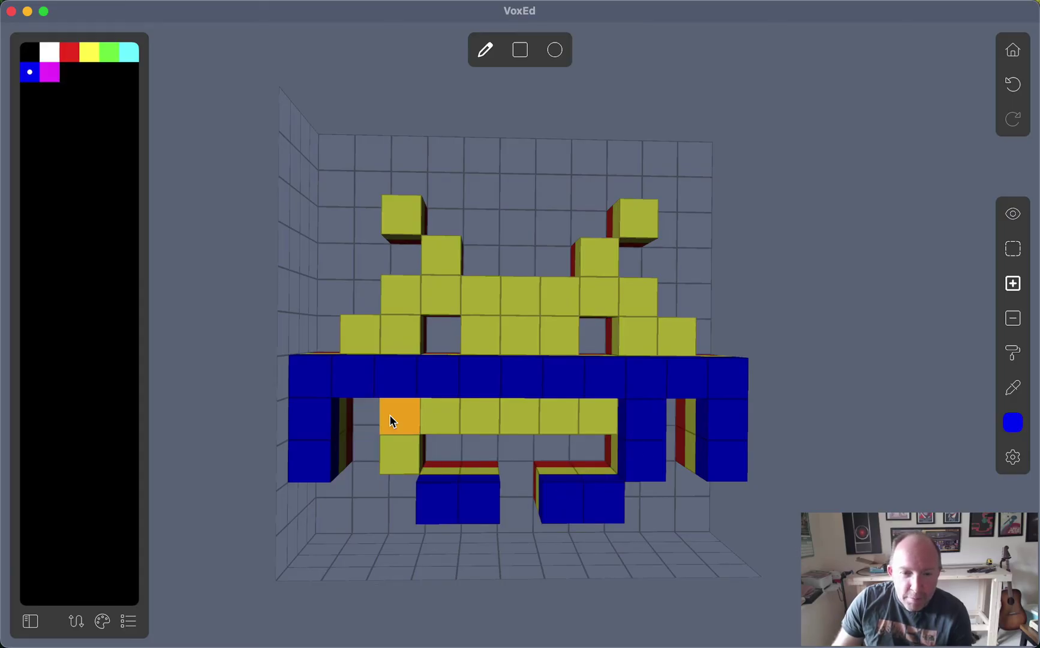
{"action": "left_click", "coordinate": [396, 444]}
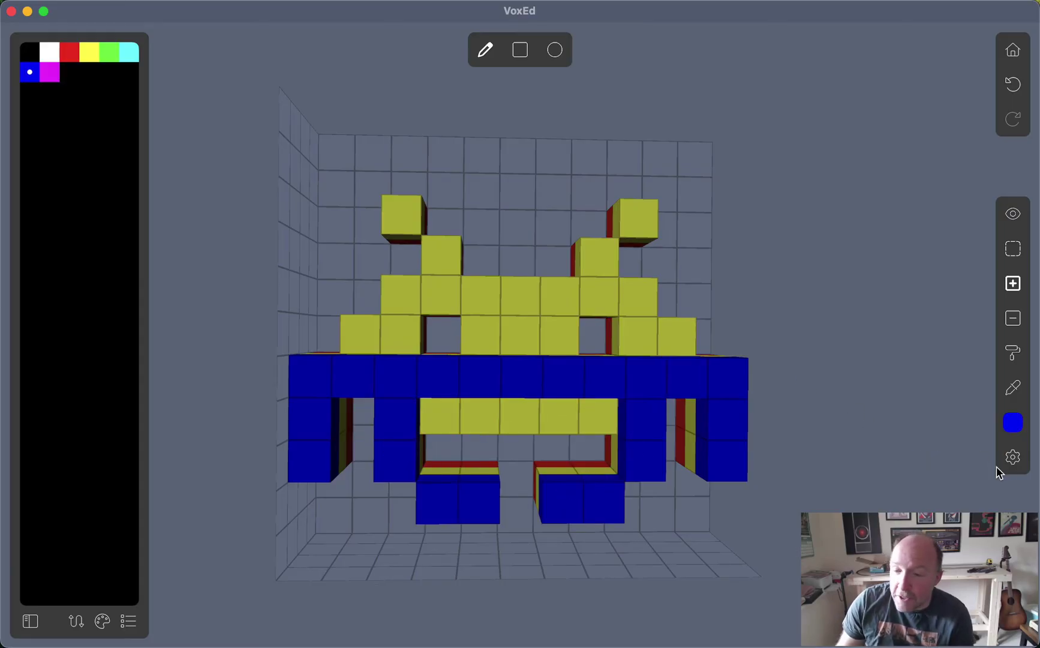
- Switch the voxel outlines off and back on, and turn on the highlighted voxel info
{"action": "left_click", "coordinate": [1011, 461]}
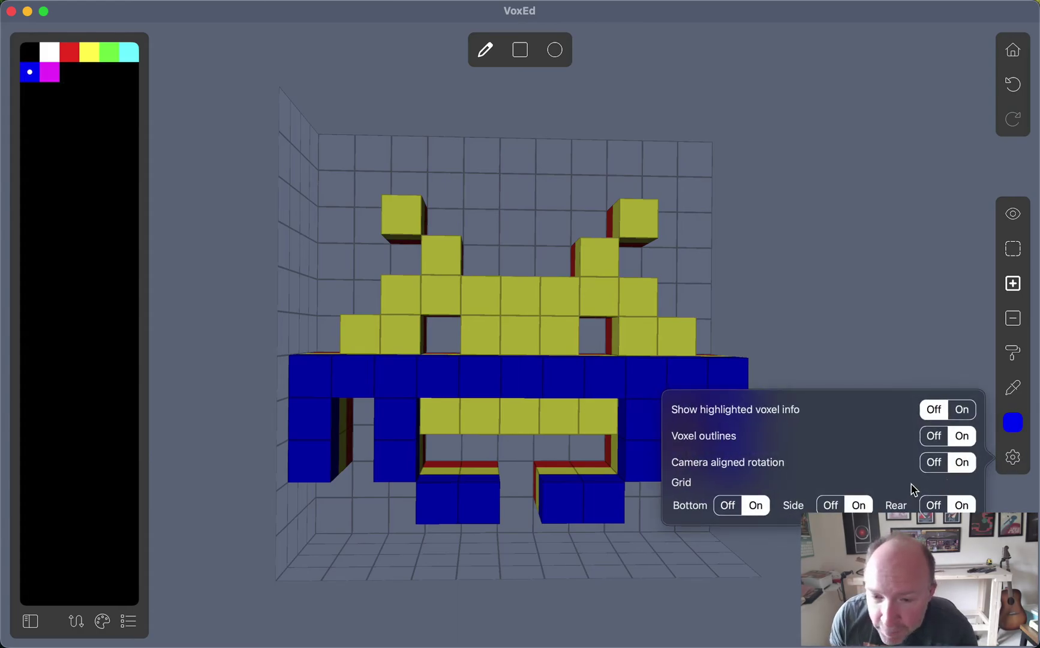
{"action": "left_click", "coordinate": [948, 442]}
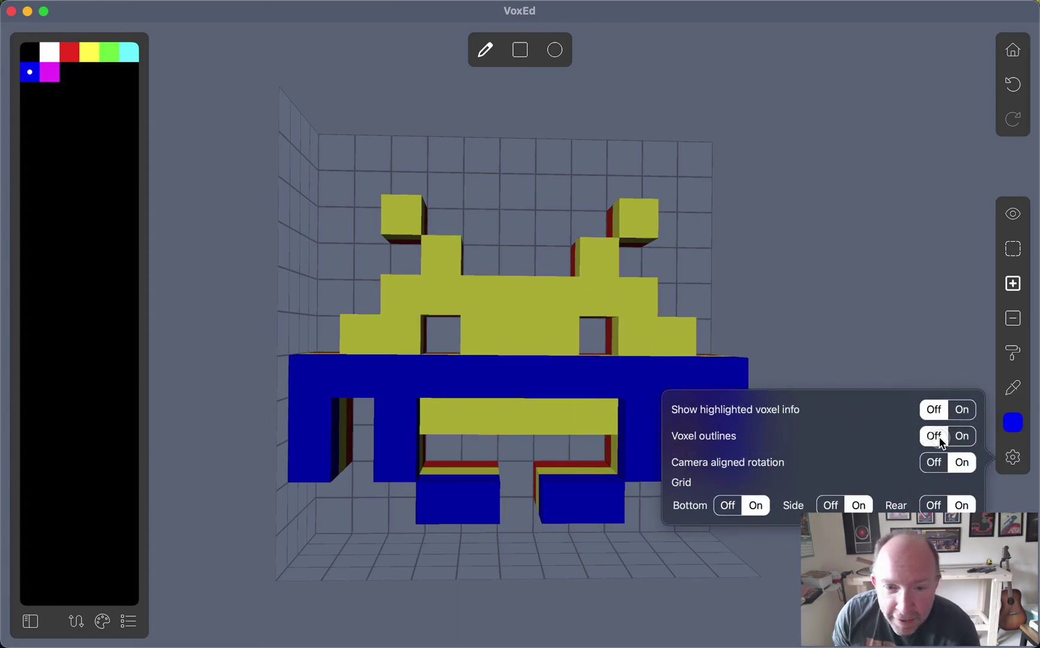
{"action": "left_click", "coordinate": [941, 442]}
{"action": "left_click", "coordinate": [960, 409]}
{"action": "left_click", "coordinate": [924, 324]}
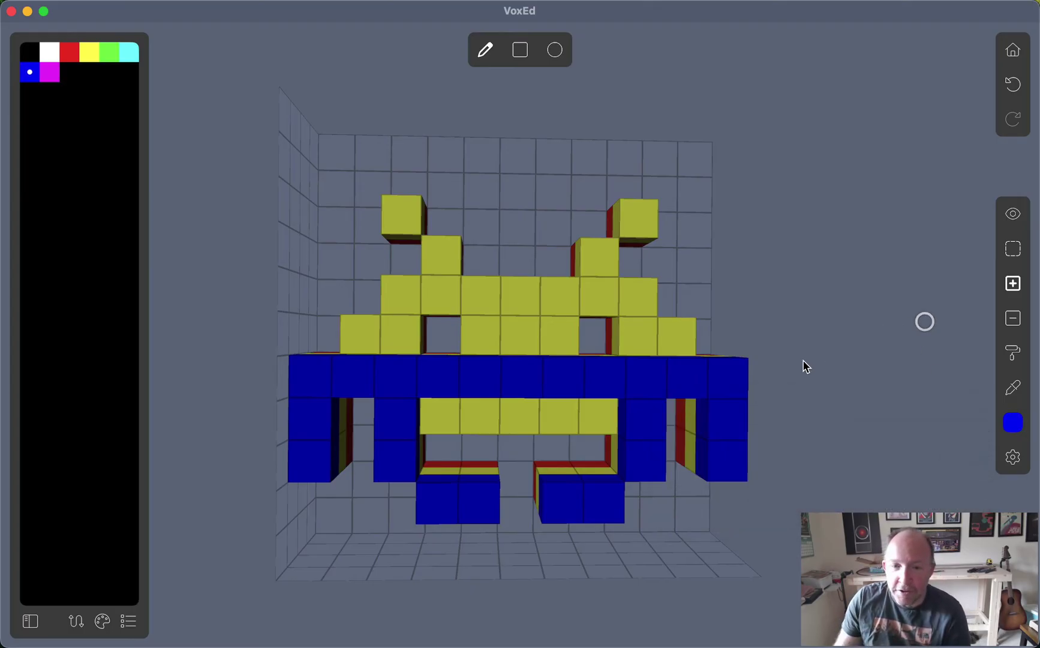
- Add blue voxels in front of the eye row, leaving both eye gaps open, and across the seven-voxel head row
{"action": "left_click", "coordinate": [358, 336]}
{"action": "left_click_drag", "start_coordinate": [473, 339], "coordinate": [541, 340]}
{"action": "left_click", "coordinate": [644, 339]}
{"action": "left_click_drag", "start_coordinate": [646, 340], "coordinate": [662, 339]}
{"action": "left_click_drag", "start_coordinate": [621, 297], "coordinate": [417, 294]}
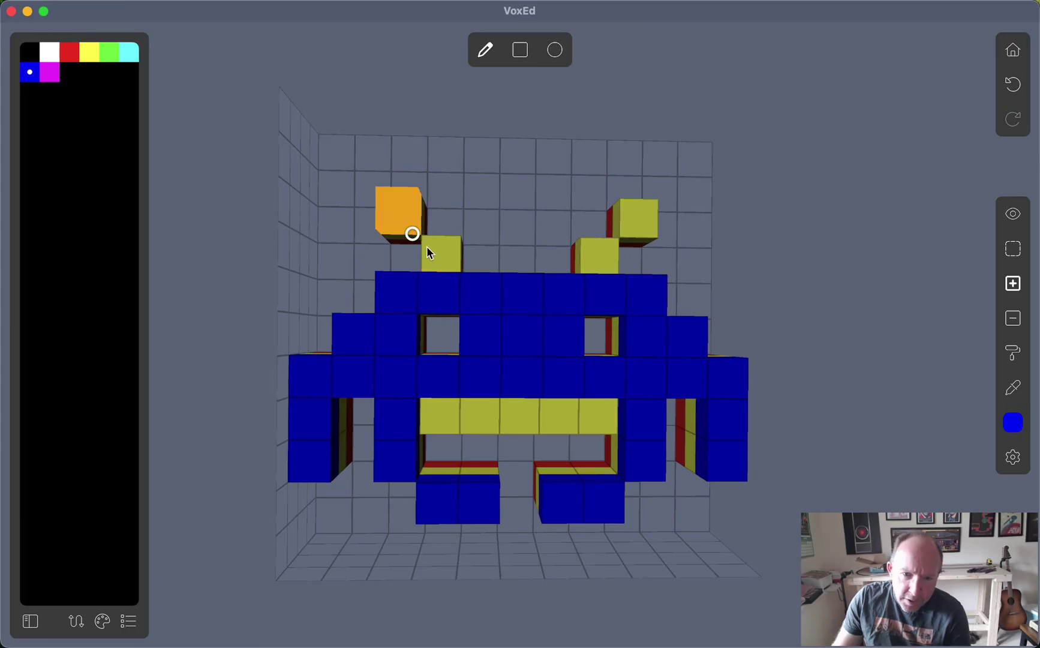
- Add blue voxels in front of both antennae and the remaining five yellow voxels of the lower body row
{"action": "left_click_drag", "start_coordinate": [407, 222], "coordinate": [432, 258]}
{"action": "left_click", "coordinate": [598, 256]}
{"action": "left_click", "coordinate": [633, 222]}
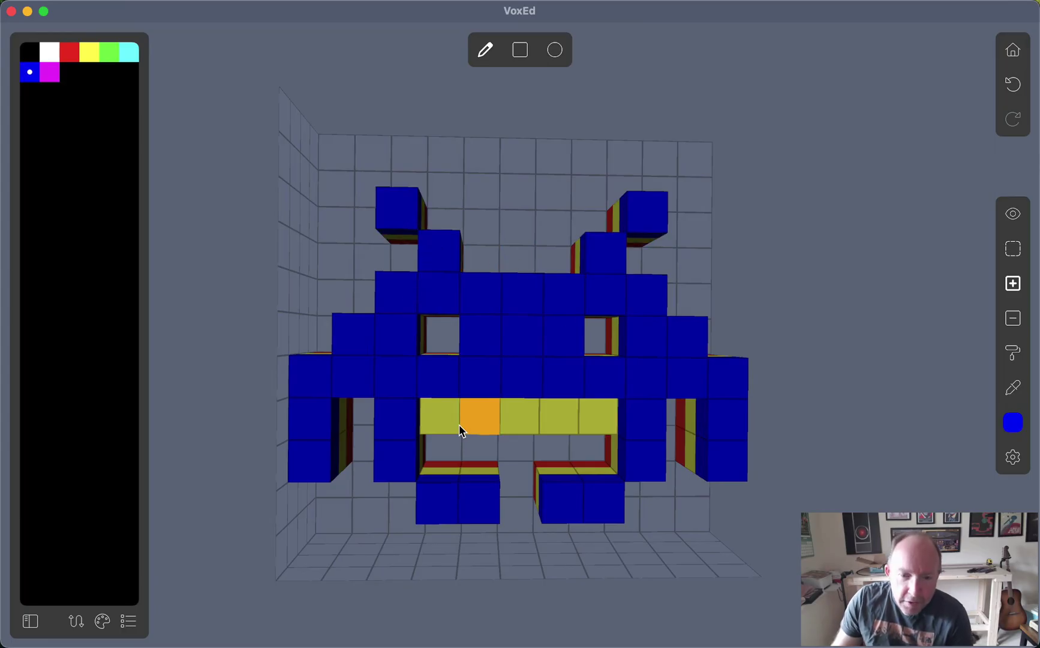
{"action": "left_click_drag", "start_coordinate": [440, 418], "coordinate": [583, 409]}
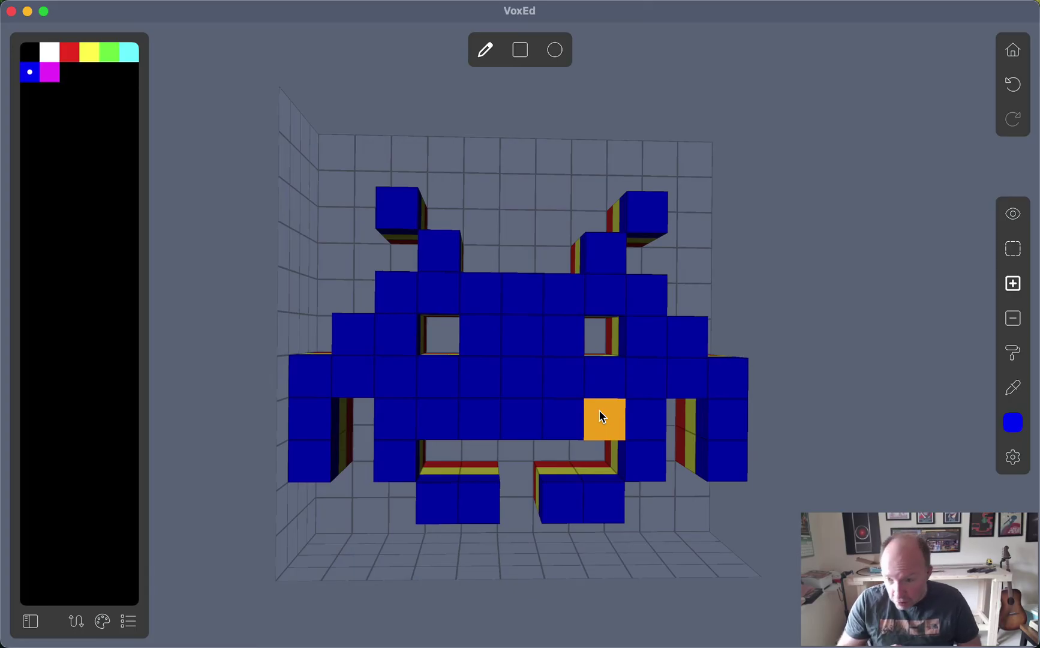
- Choose green and add voxels in front of the left antenna and the two leftmost head-row voxels
{"action": "left_click", "coordinate": [1012, 421]}
{"action": "left_click", "coordinate": [863, 365]}
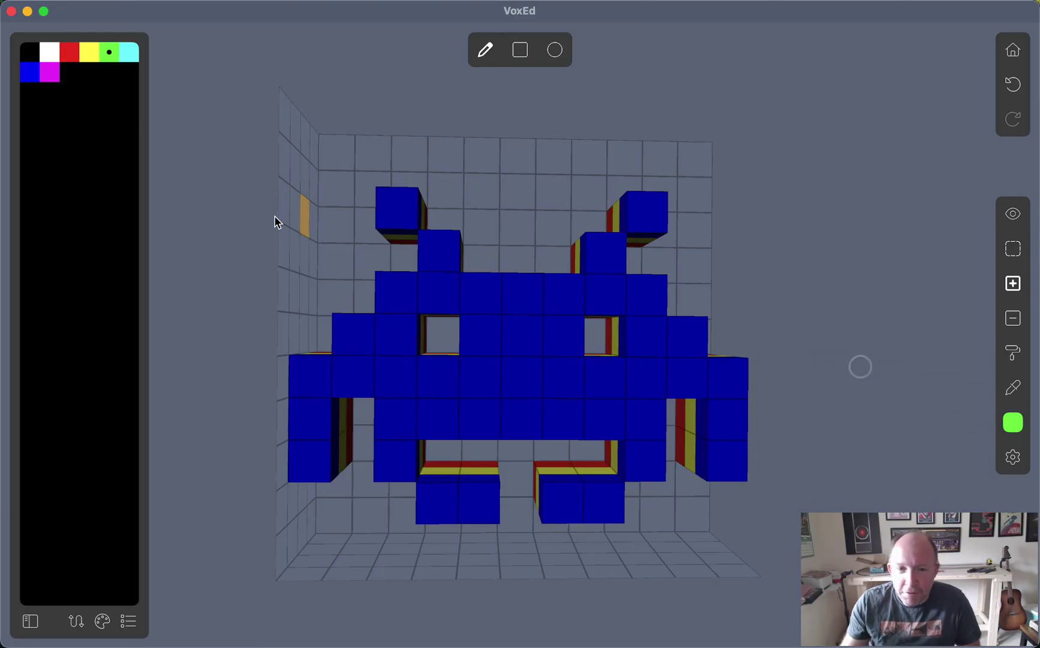
{"action": "left_click", "coordinate": [401, 207]}
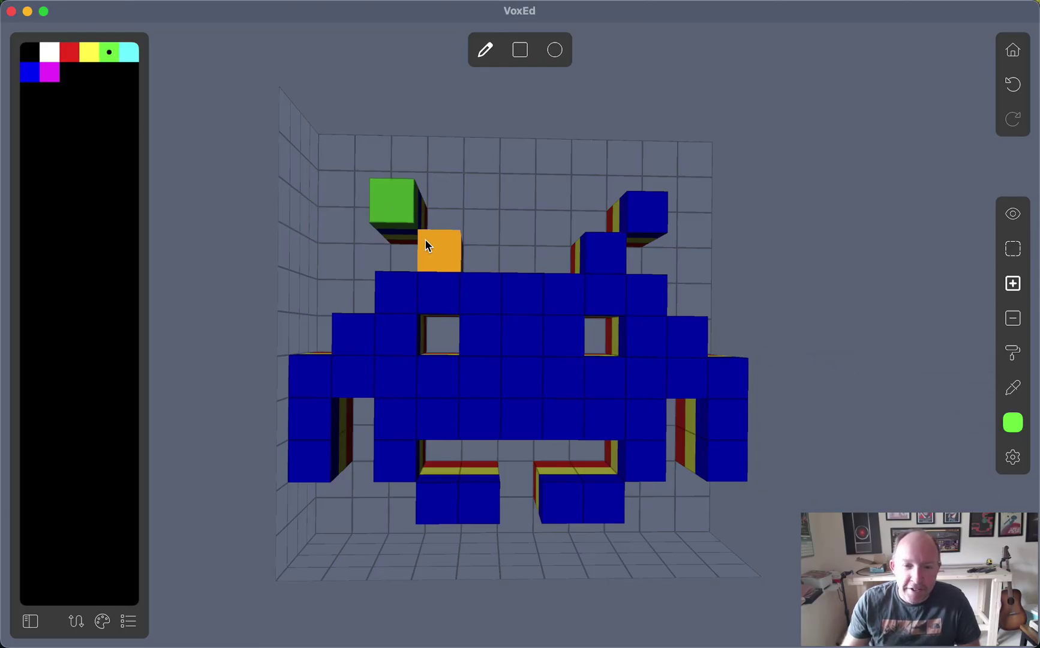
{"action": "left_click", "coordinate": [426, 245]}
{"action": "left_click", "coordinate": [429, 285]}
{"action": "left_click", "coordinate": [401, 285]}
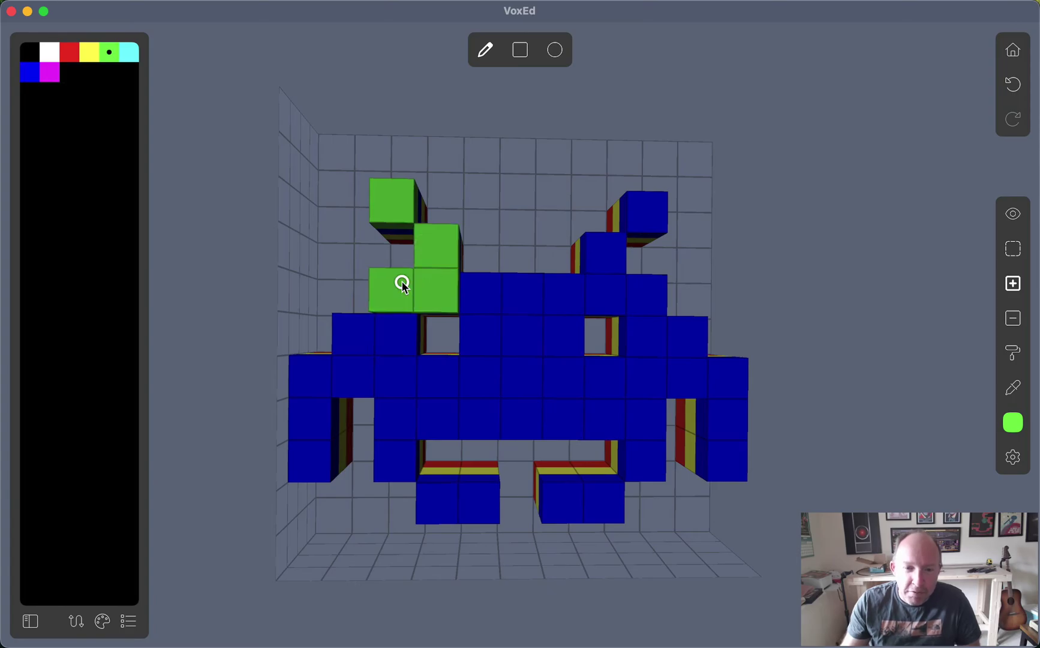
- Add green voxels in front of the column from the left eye gap to the inner leg, and the left shoulder and arm
{"action": "left_click", "coordinate": [402, 334]}
{"action": "left_click_drag", "start_coordinate": [402, 339], "coordinate": [390, 456]}
{"action": "left_click_drag", "start_coordinate": [353, 327], "coordinate": [313, 457]}
- Add green voxels in front of the lower body row, the right inner leg and the four feet voxels
{"action": "left_click_drag", "start_coordinate": [436, 418], "coordinate": [635, 415]}
{"action": "left_click", "coordinate": [634, 467]}
{"action": "left_click", "coordinate": [612, 504]}
{"action": "left_click", "coordinate": [567, 506]}
{"action": "left_click", "coordinate": [483, 503]}
{"action": "left_click", "coordinate": [436, 502]}
- Finish the green front layer over the full-width row, right arm, eye row, head row and right antenna
{"action": "left_click_drag", "start_coordinate": [436, 376], "coordinate": [712, 371]}
{"action": "left_click_drag", "start_coordinate": [725, 423], "coordinate": [723, 451]}
{"action": "left_click_drag", "start_coordinate": [691, 334], "coordinate": [656, 337]}
{"action": "left_click_drag", "start_coordinate": [565, 336], "coordinate": [490, 344]}
{"action": "left_click_drag", "start_coordinate": [480, 293], "coordinate": [636, 293]}
{"action": "left_click_drag", "start_coordinate": [613, 259], "coordinate": [650, 214]}
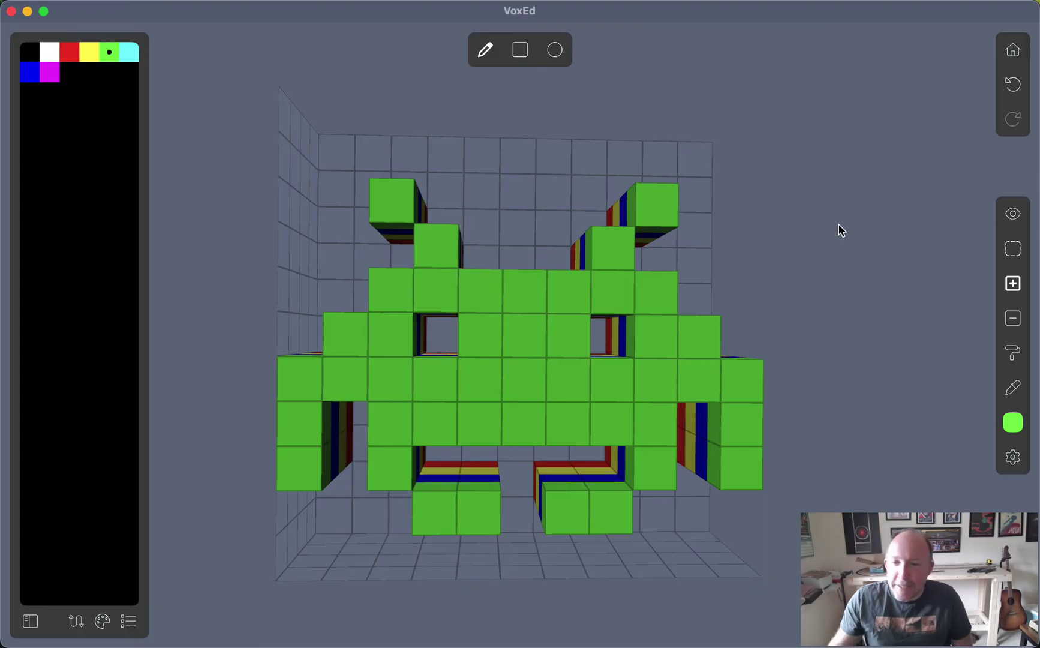
- Turn off the side, bottom and rear grids
{"action": "left_click", "coordinate": [1012, 458]}
{"action": "left_click", "coordinate": [830, 505]}
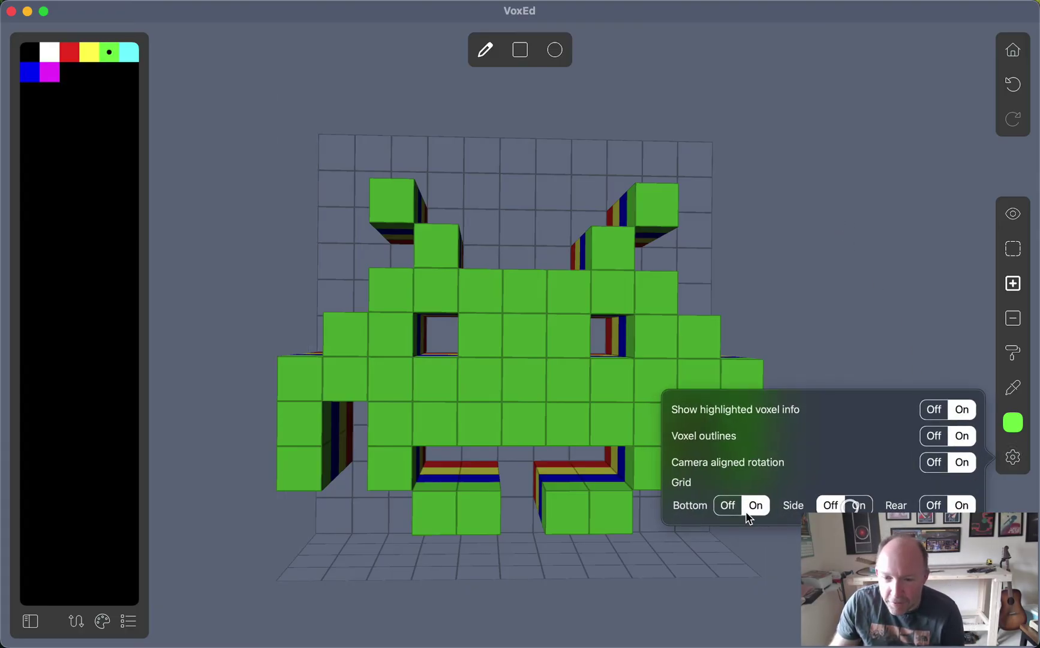
{"action": "left_click", "coordinate": [738, 507]}
{"action": "left_click", "coordinate": [933, 505]}
{"action": "left_click", "coordinate": [864, 315]}
- Undo one and then two of the latest green voxel additions, redoing them each time
{"action": "left_click_drag", "start_coordinate": [887, 299], "coordinate": [762, 411]}
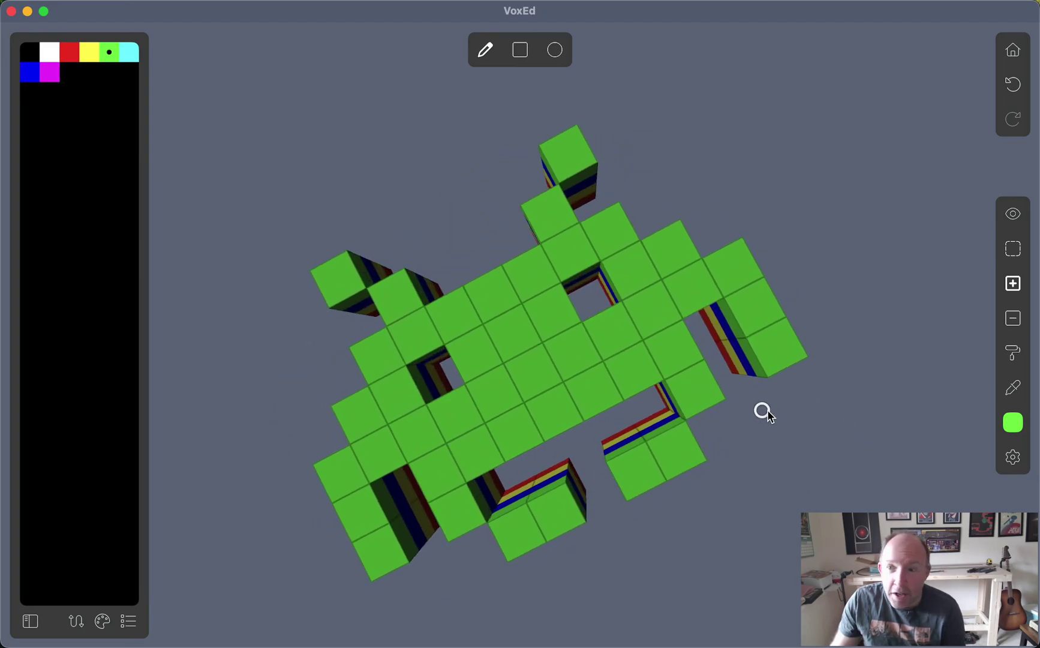
{"action": "left_click", "coordinate": [1013, 84]}
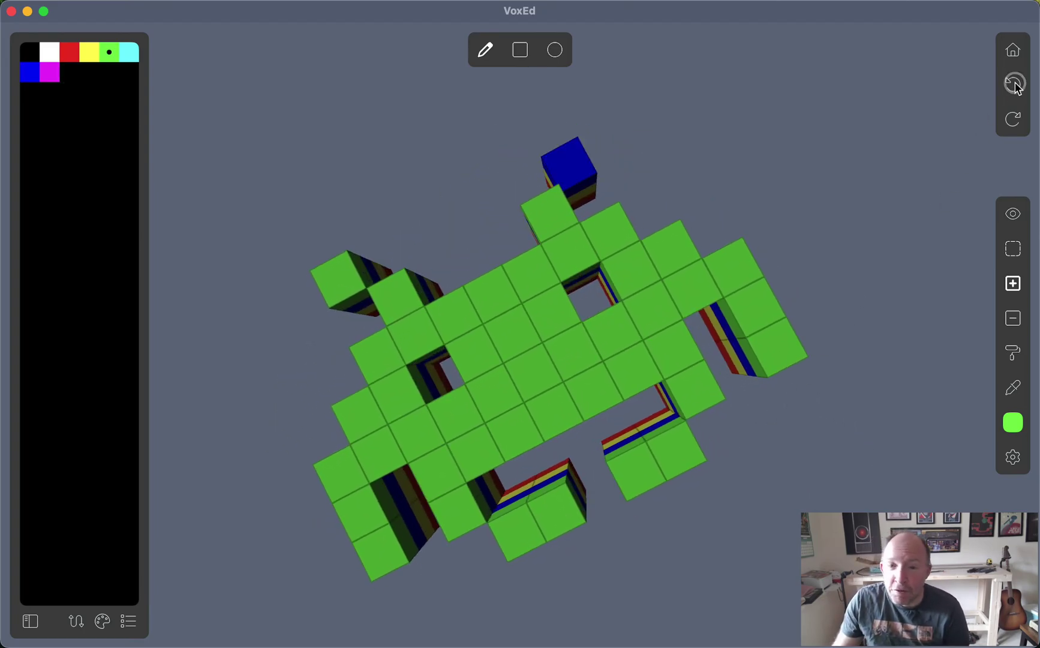
{"action": "left_click", "coordinate": [1017, 120]}
{"action": "left_click", "coordinate": [1012, 84]}
{"action": "left_click", "coordinate": [1013, 84]}
{"action": "left_click", "coordinate": [1013, 120]}
{"action": "left_click", "coordinate": [1013, 120]}
{"action": "mouse_move", "coordinate": [778, 88]}
{"action": "left_mouse_down"}
{"action": "mouse_move", "coordinate": [811, 98]}
{"action": "mouse_move", "coordinate": [791, 98]}
{"action": "left_mouse_up"}
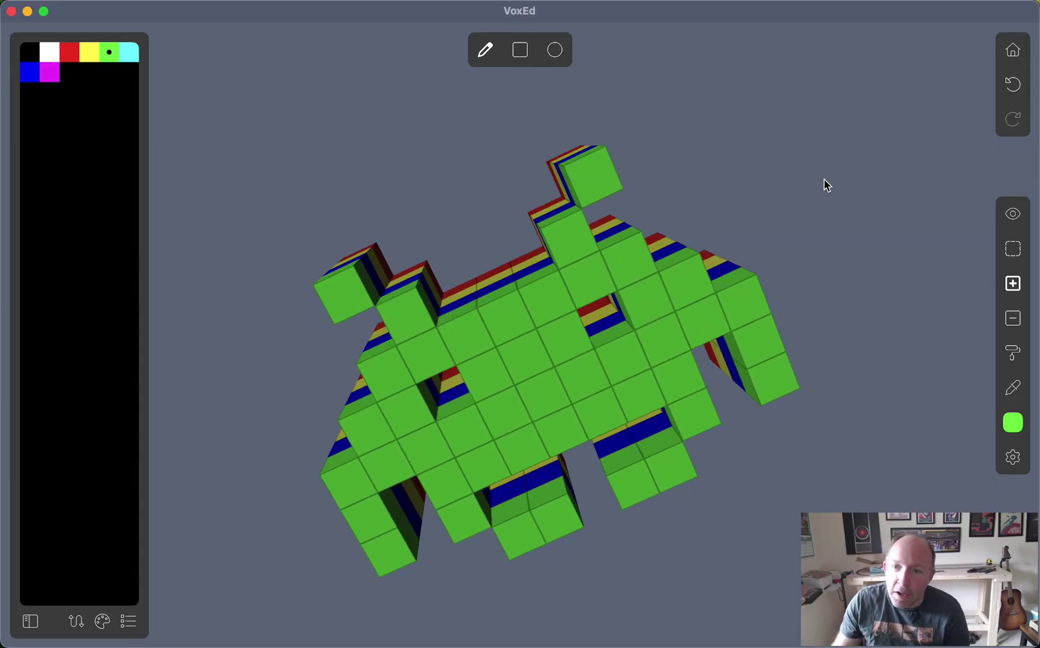
- Try to add a hollow, non-wireframe 4 × 4 × 4 green box and shift it up and down against the invader
{"action": "left_click", "coordinate": [521, 51]}
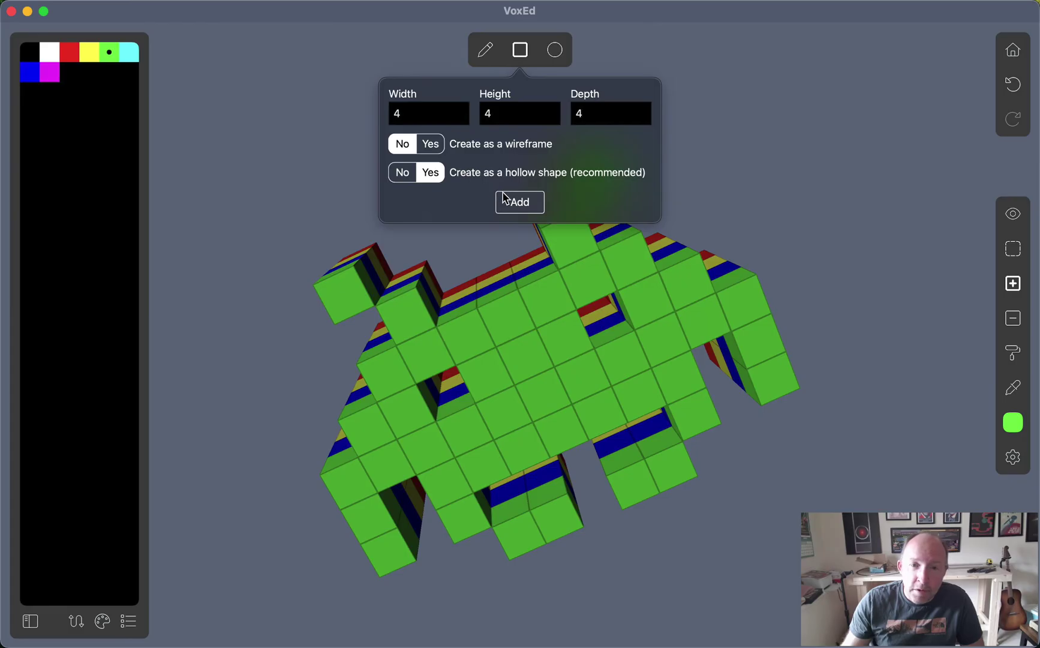
{"action": "left_click", "coordinate": [431, 144]}
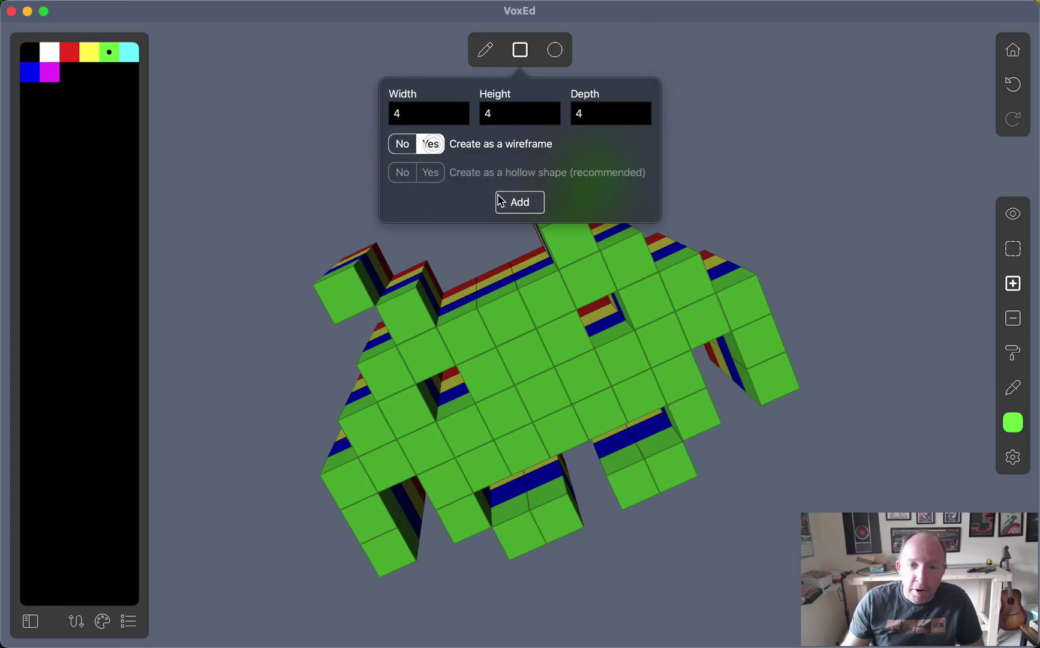
{"action": "left_click", "coordinate": [403, 144]}
{"action": "left_click", "coordinate": [520, 202]}
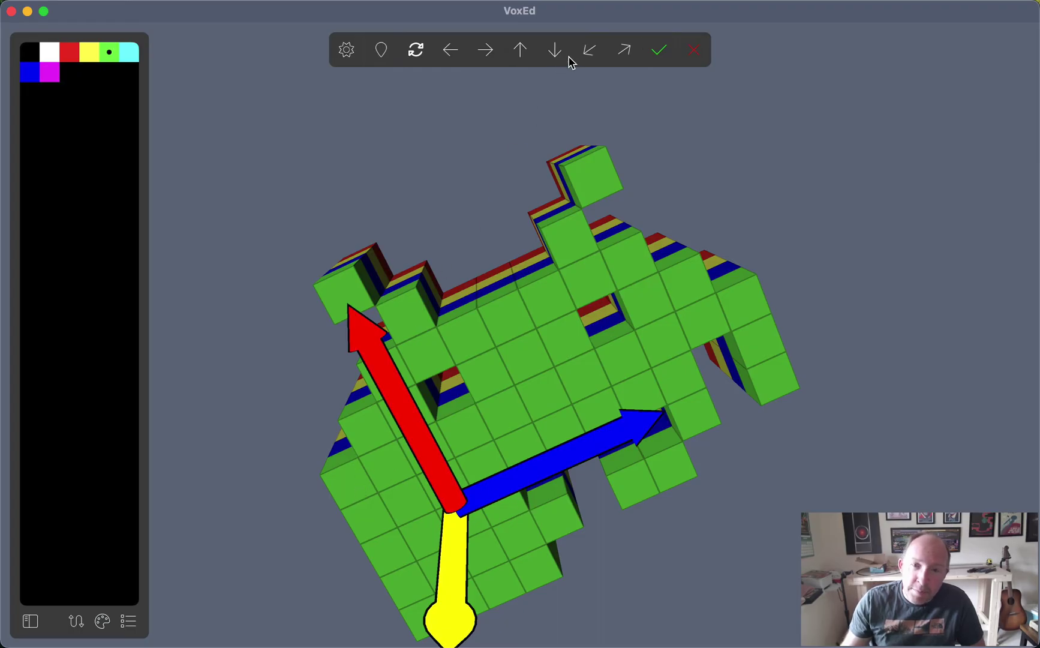
{"action": "left_click", "coordinate": [521, 51]}
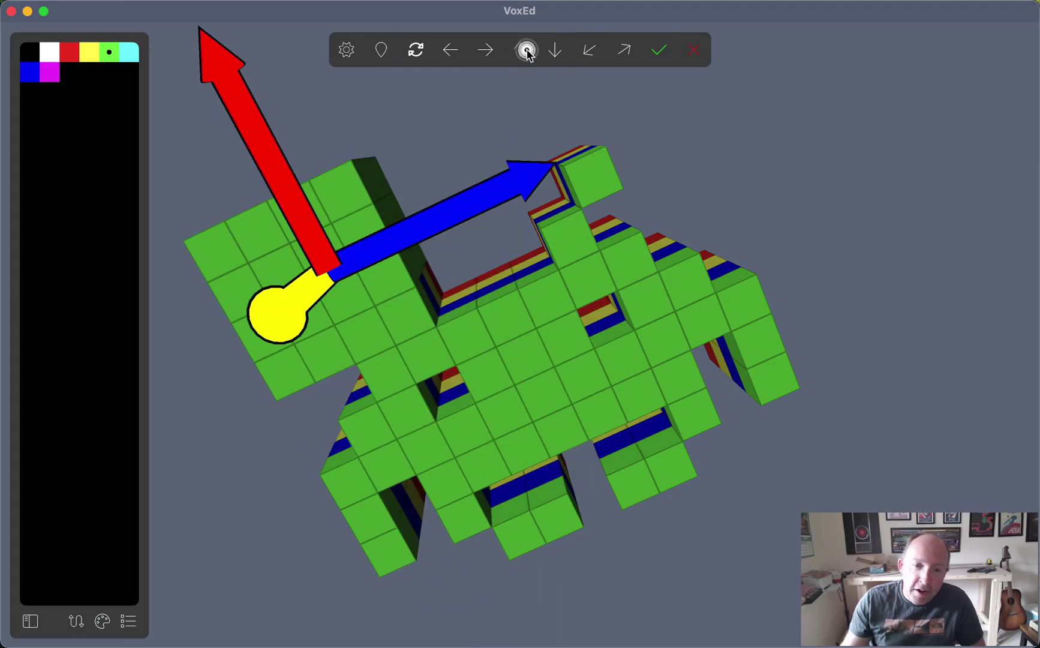
{"action": "left_click", "coordinate": [556, 51]}
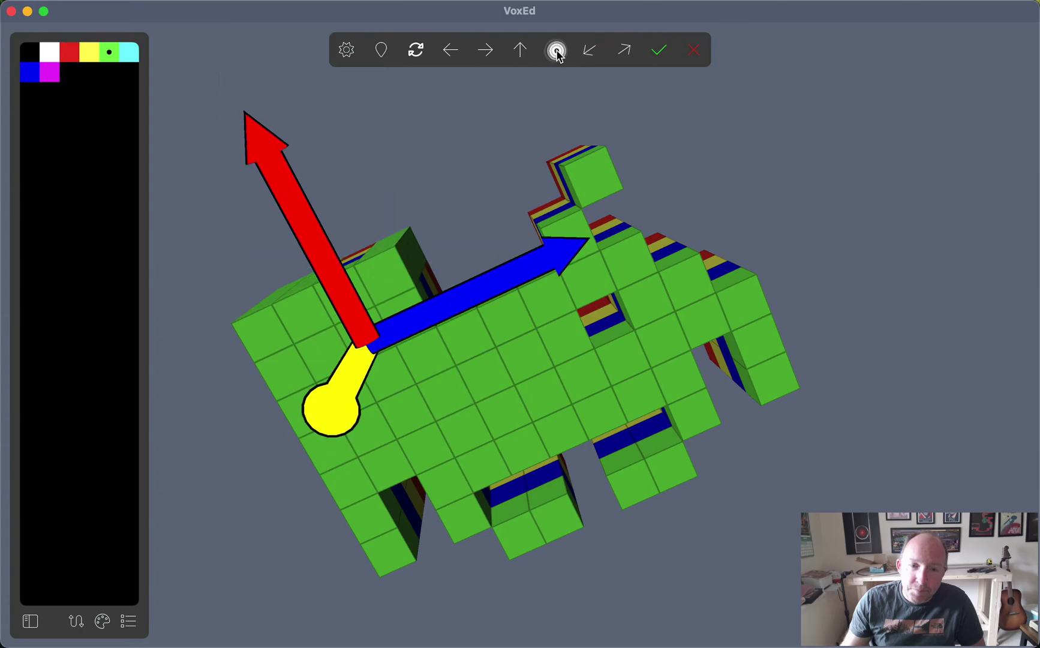
{"action": "left_click", "coordinate": [695, 53]}
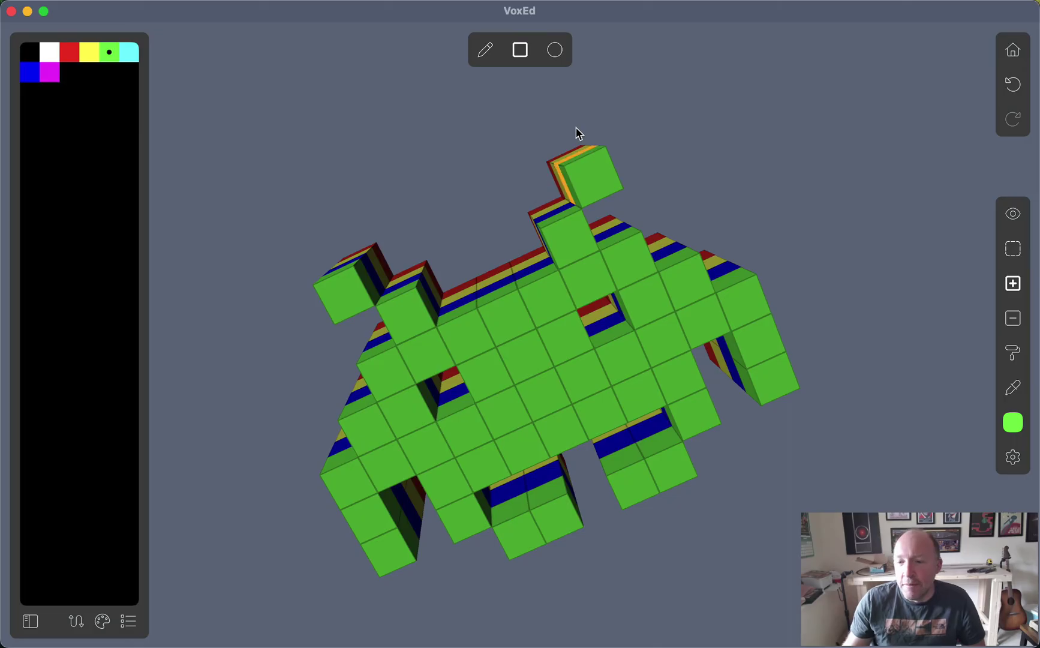
- Sample colours from the layered voxels at the right end of the head row with the colour picker, finishing on green
{"action": "left_click", "coordinate": [1013, 387]}
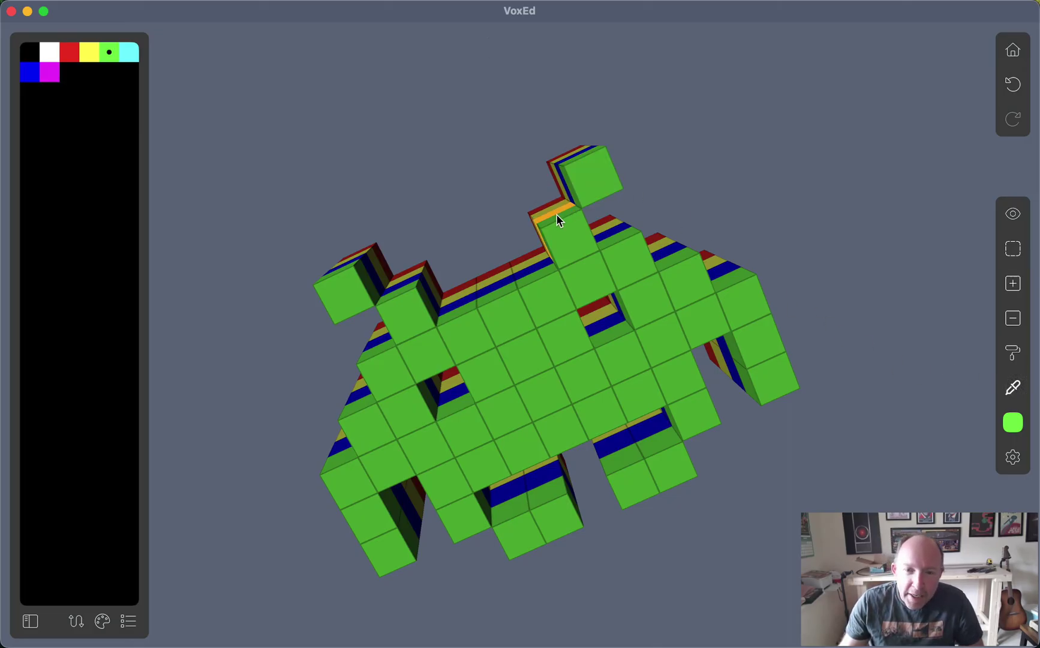
{"action": "left_click", "coordinate": [608, 229]}
{"action": "left_click", "coordinate": [609, 228]}
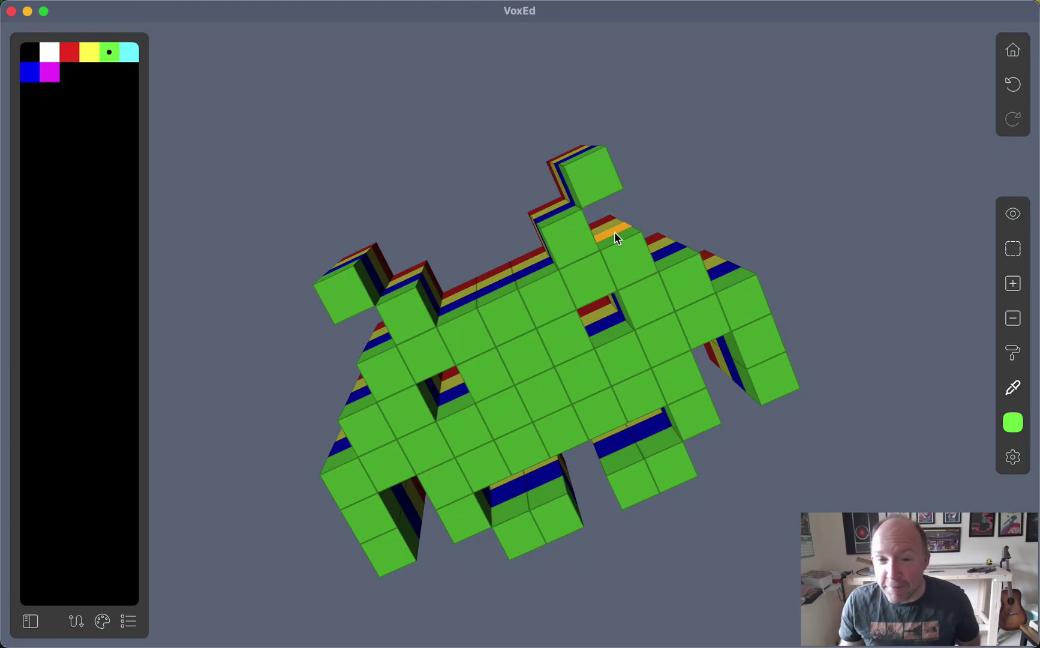
{"action": "left_click", "coordinate": [615, 229]}
{"action": "left_click", "coordinate": [630, 246]}
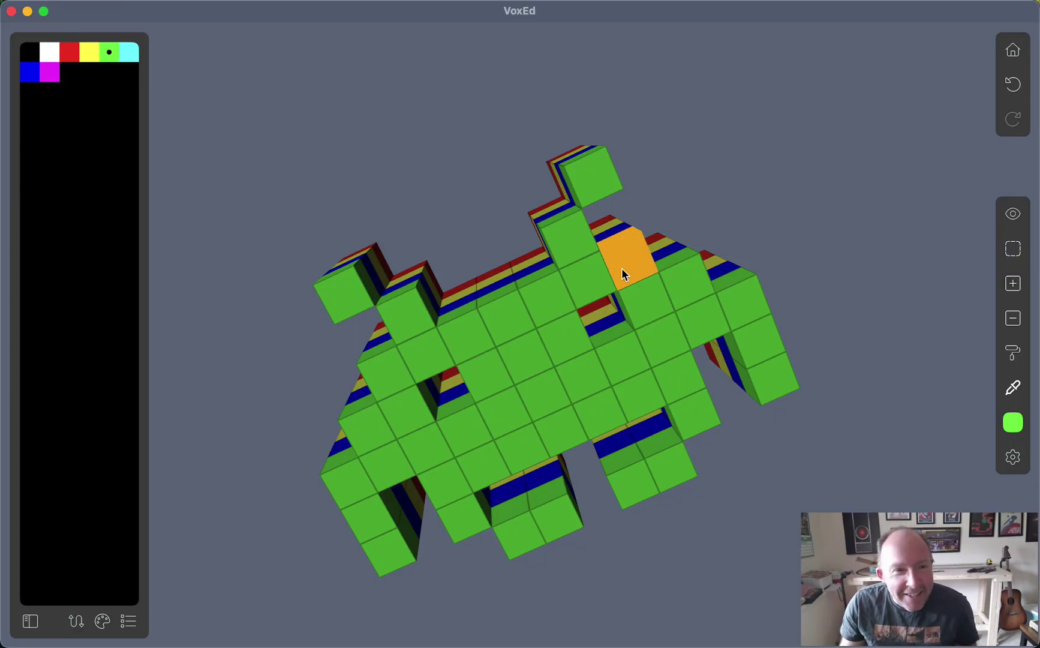